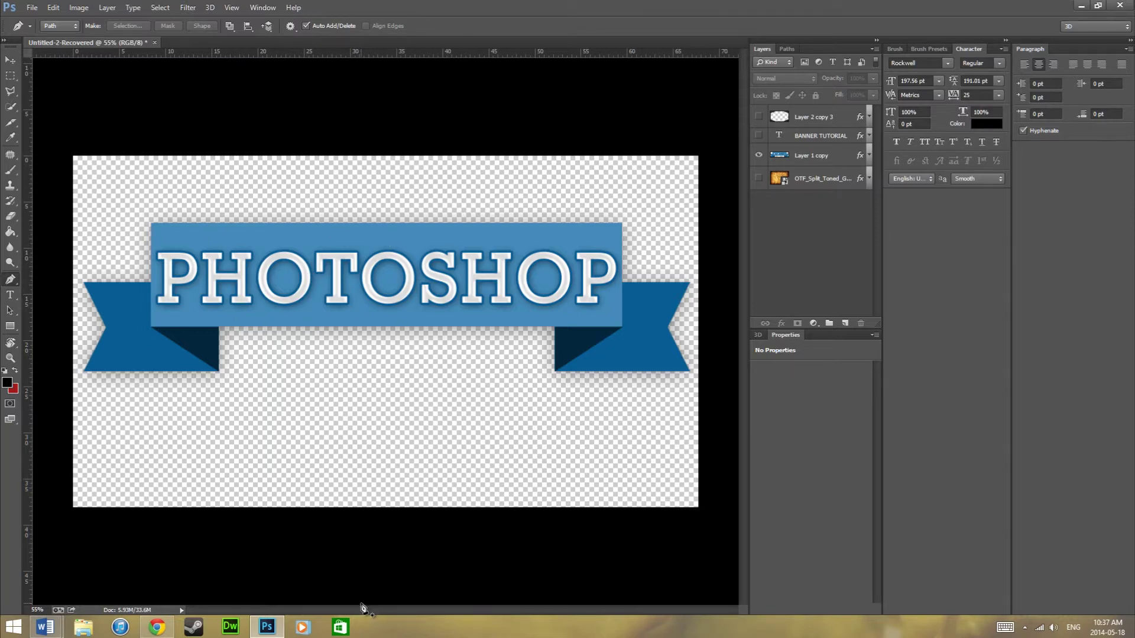
# Step: Create a new 1280x720 transparent document, Untitled-1, from the Clipboard preset
pyautogui.hotkey('ctrl', 'n')
pyautogui.click(509, 102)
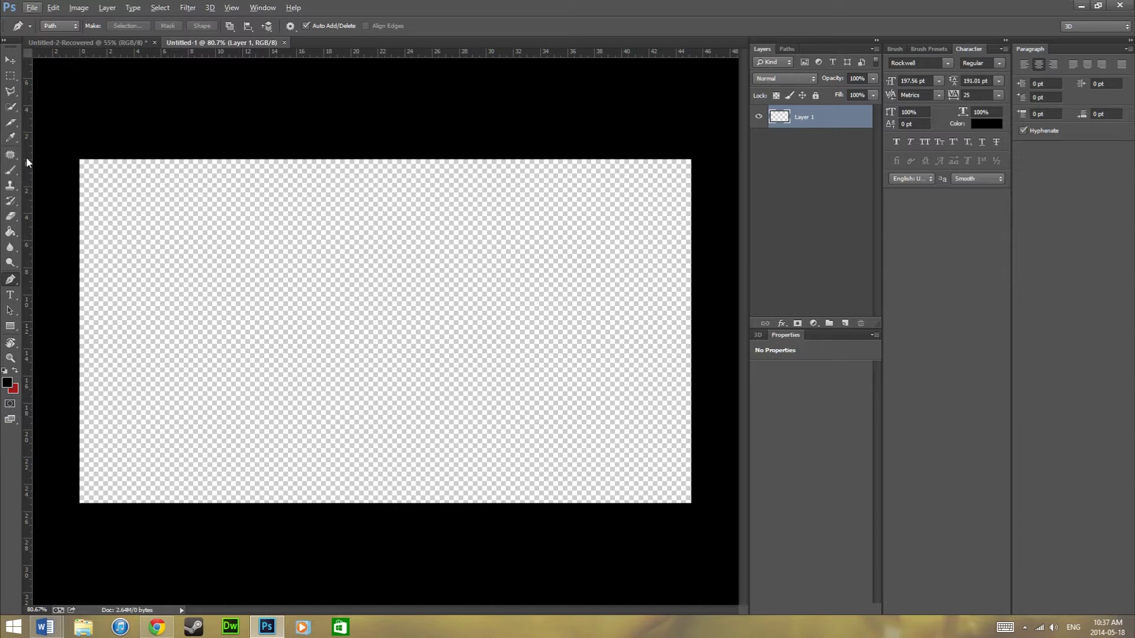
# Step: Draw a wide red-filled rectangle, about 662 × 171 px, across the canvas centre
pyautogui.click(12, 329)
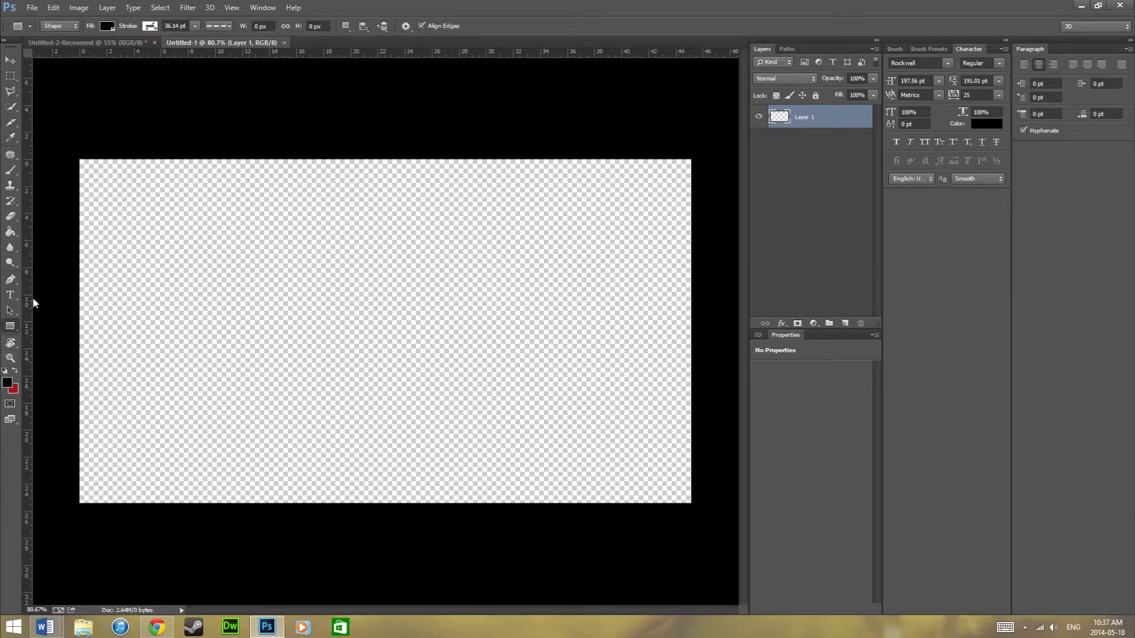
pyautogui.click(107, 26)
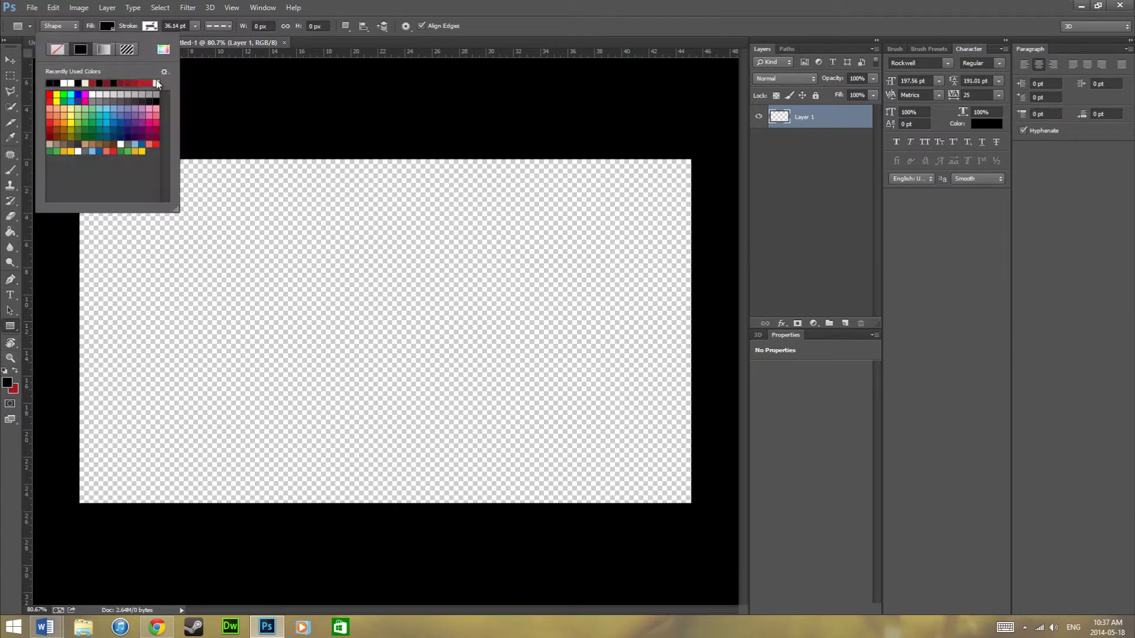
pyautogui.click(10, 324)
pyautogui.rightClick(10, 330)
pyautogui.click(38, 325)
pyautogui.click(105, 27)
pyautogui.click(147, 82)
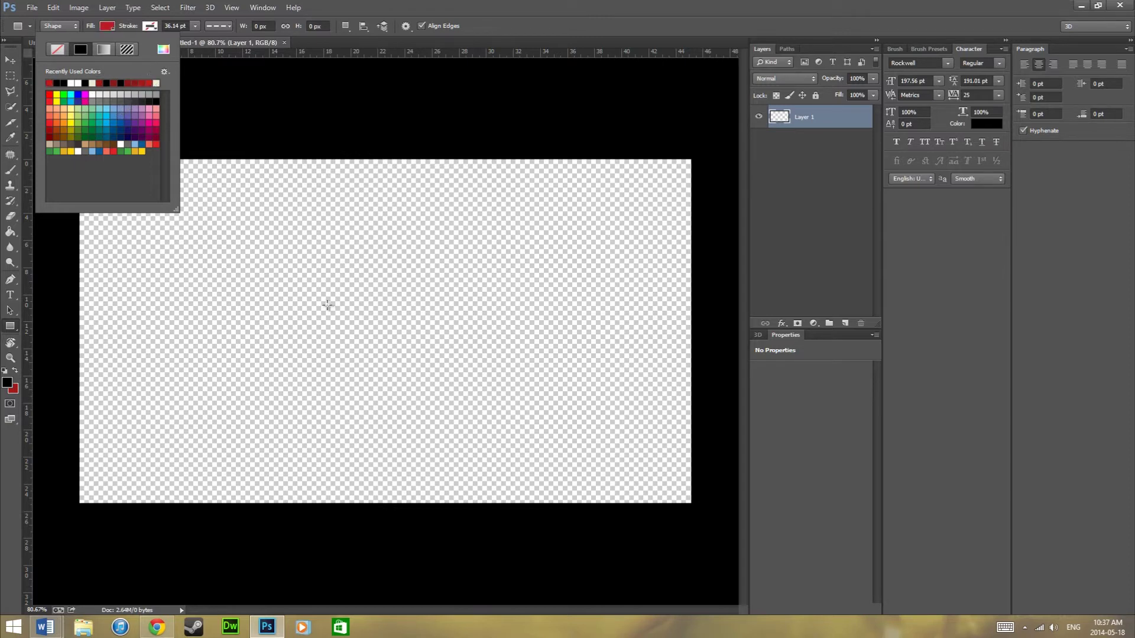
pyautogui.moveTo(237, 267); pyautogui.dragTo(554, 349)
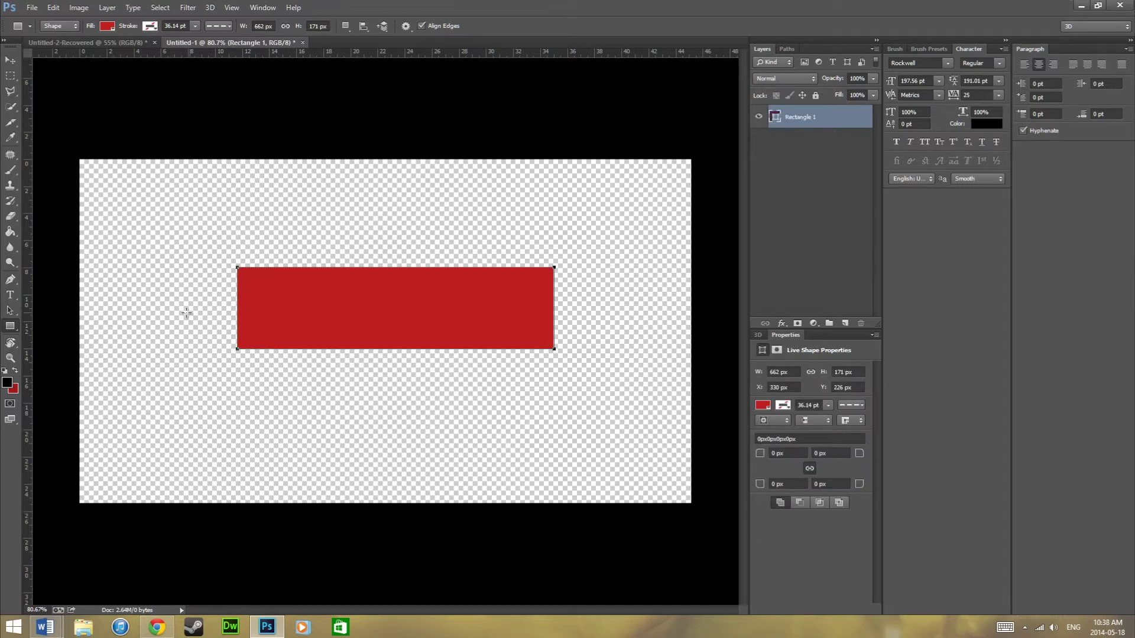
# Step: Draw a smaller rectangle below the bar's left end and nudge it slightly right
pyautogui.moveTo(171, 314); pyautogui.dragTo(273, 380)
pyautogui.hotkey('ctrl', 't')
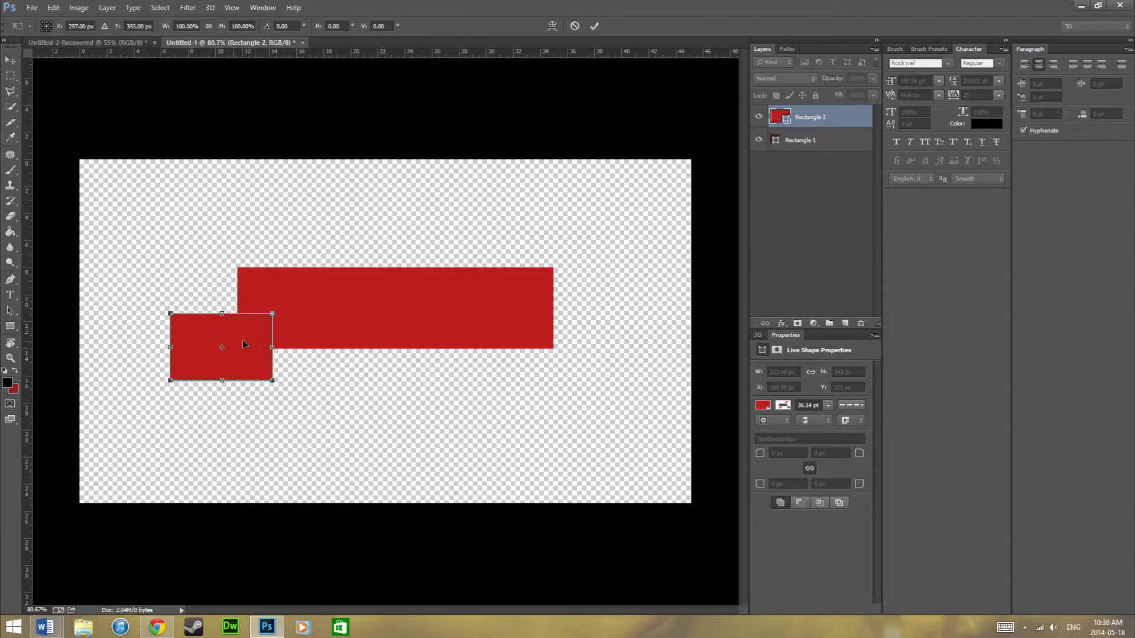
pyautogui.moveTo(252, 341); pyautogui.dragTo(268, 334)
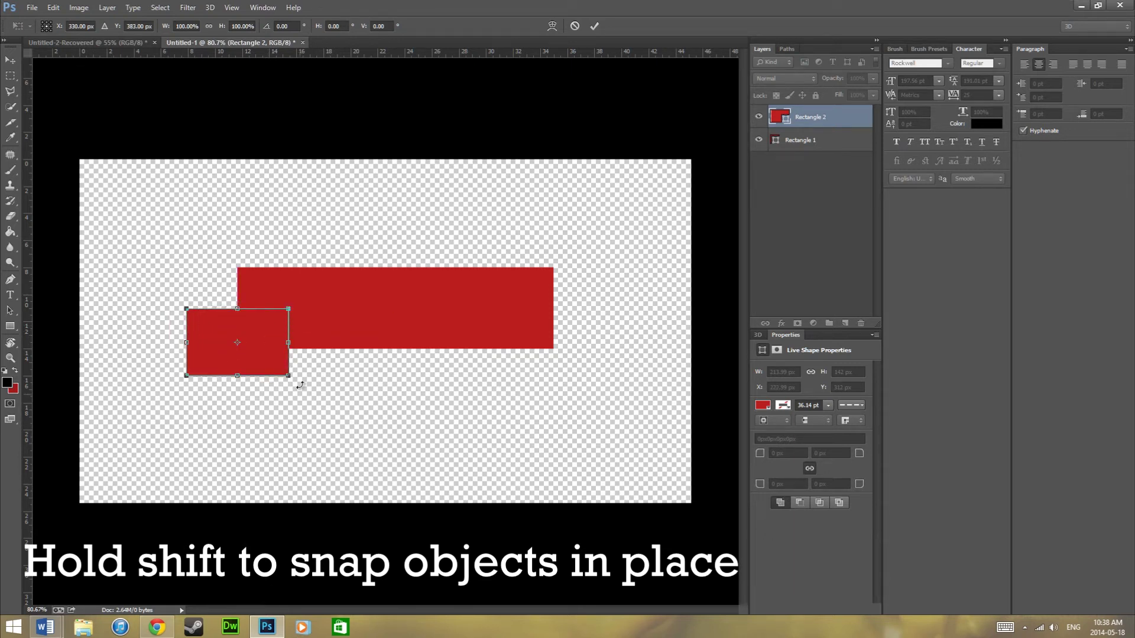
pyautogui.press('Return')
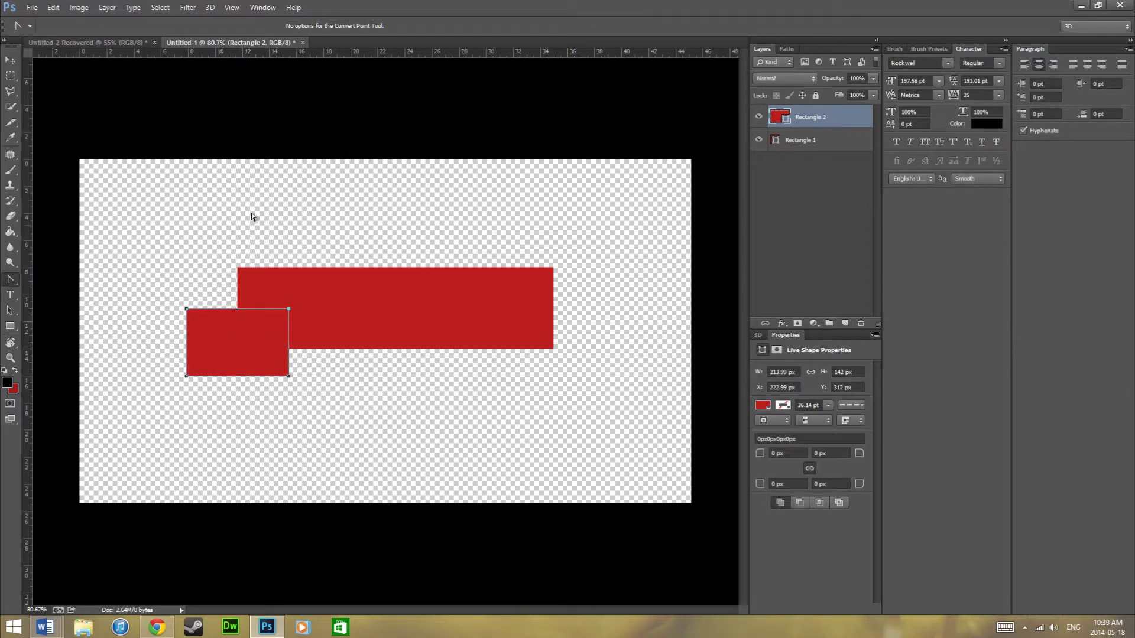
# Step: Fill the small rectangle with the darker red #821313 from the Color Picker
pyautogui.click(10, 325)
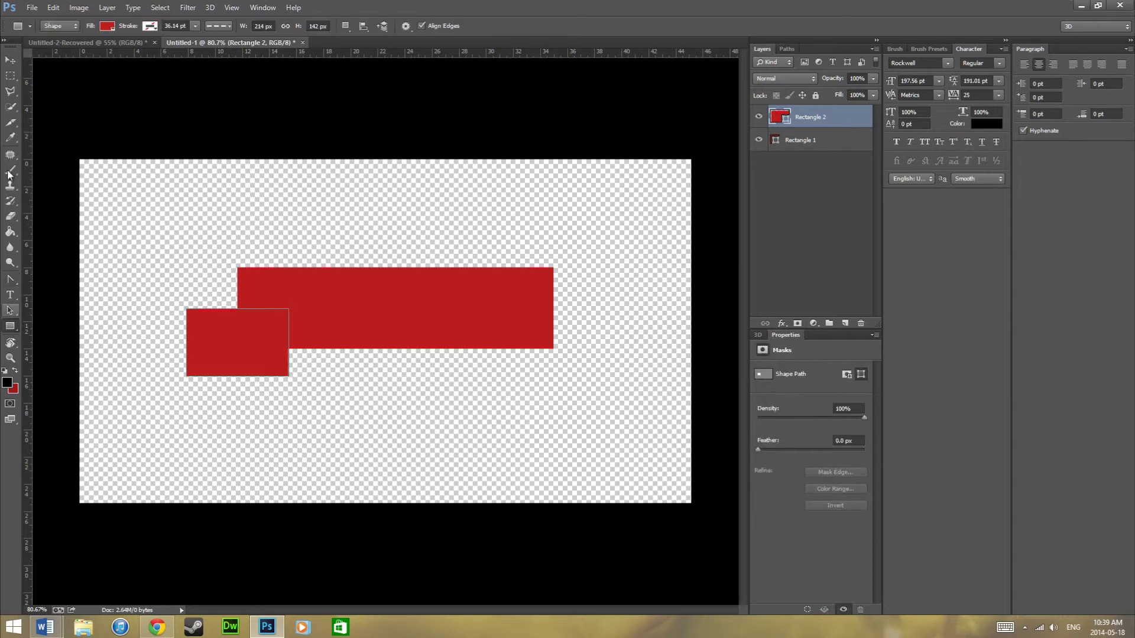
pyautogui.click(106, 26)
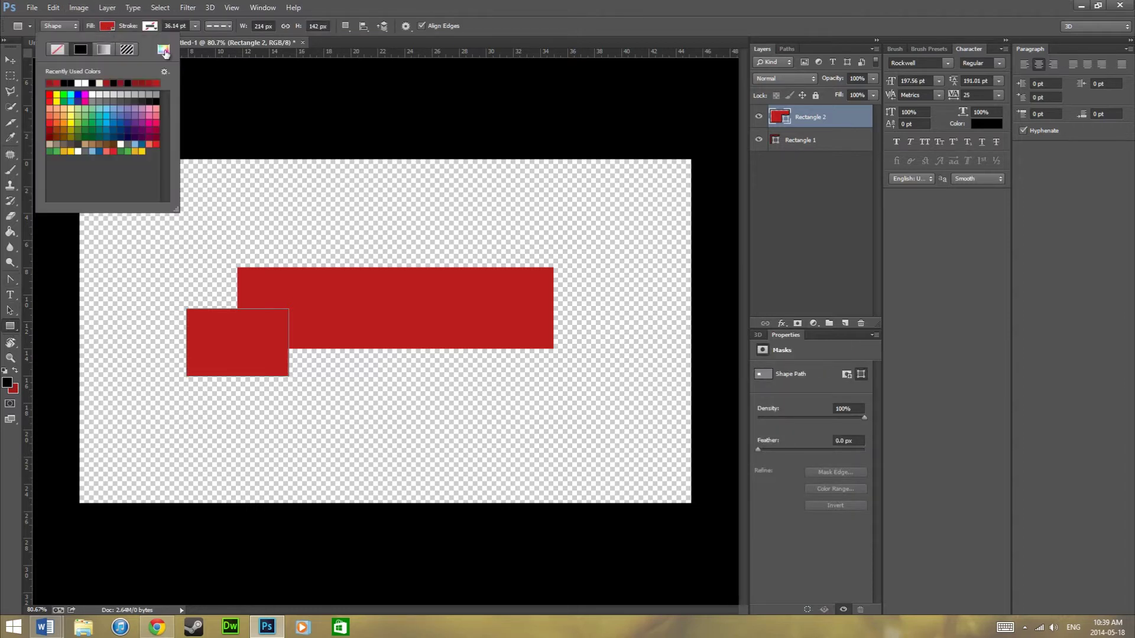
pyautogui.click(164, 49)
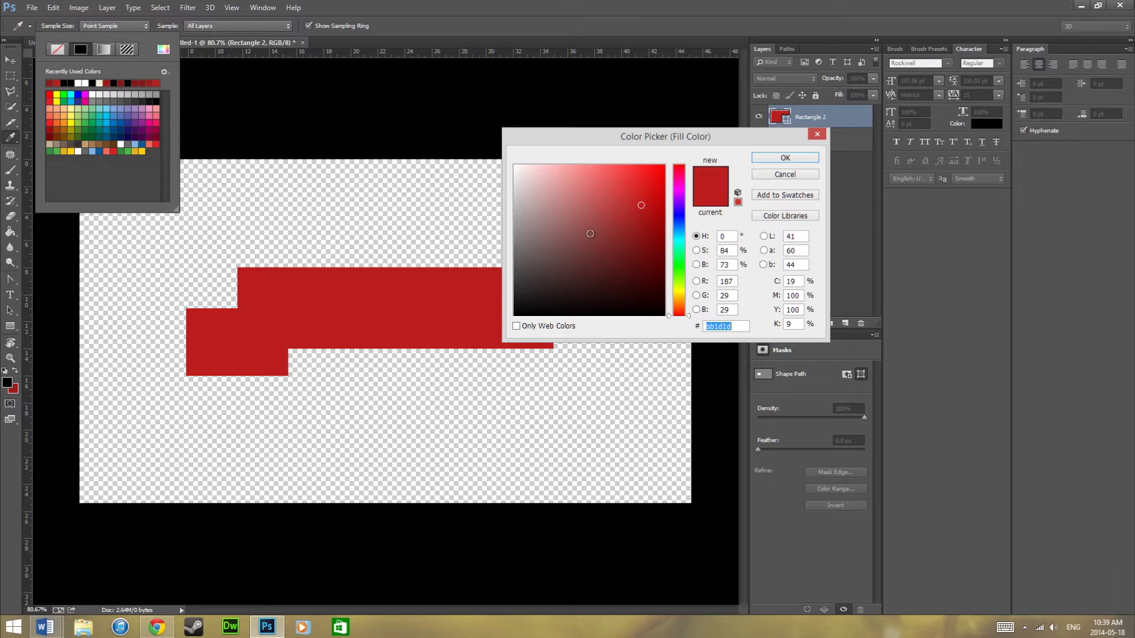
pyautogui.moveTo(642, 226); pyautogui.dragTo(640, 233)
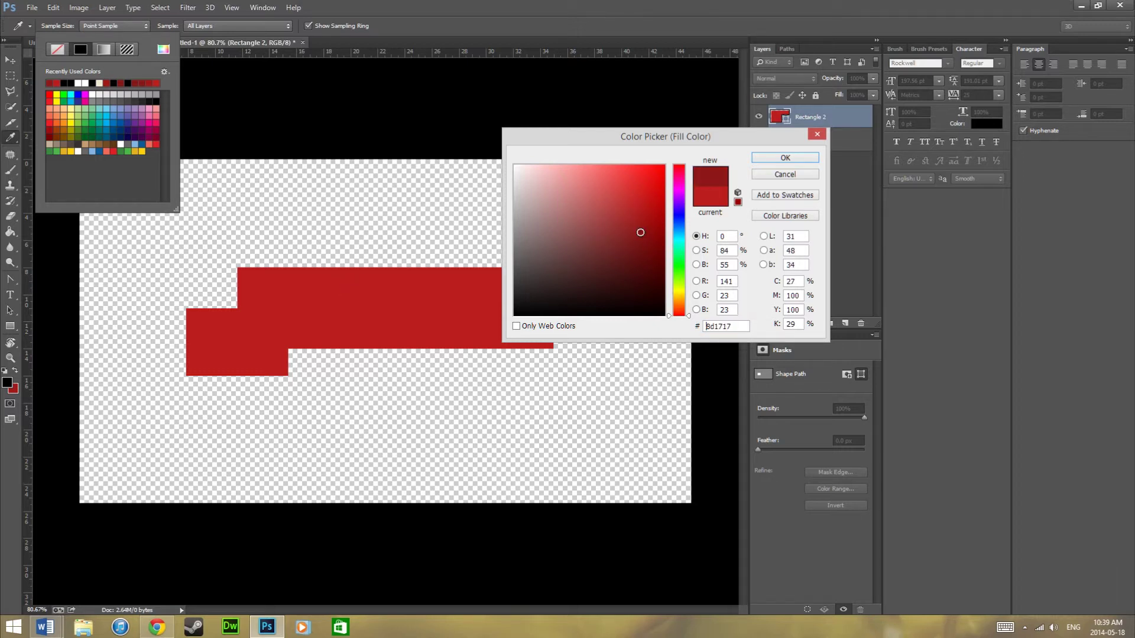
pyautogui.click(768, 157)
pyautogui.click(789, 190)
pyautogui.press('l')
pyautogui.hotkey('ctrl', '+')
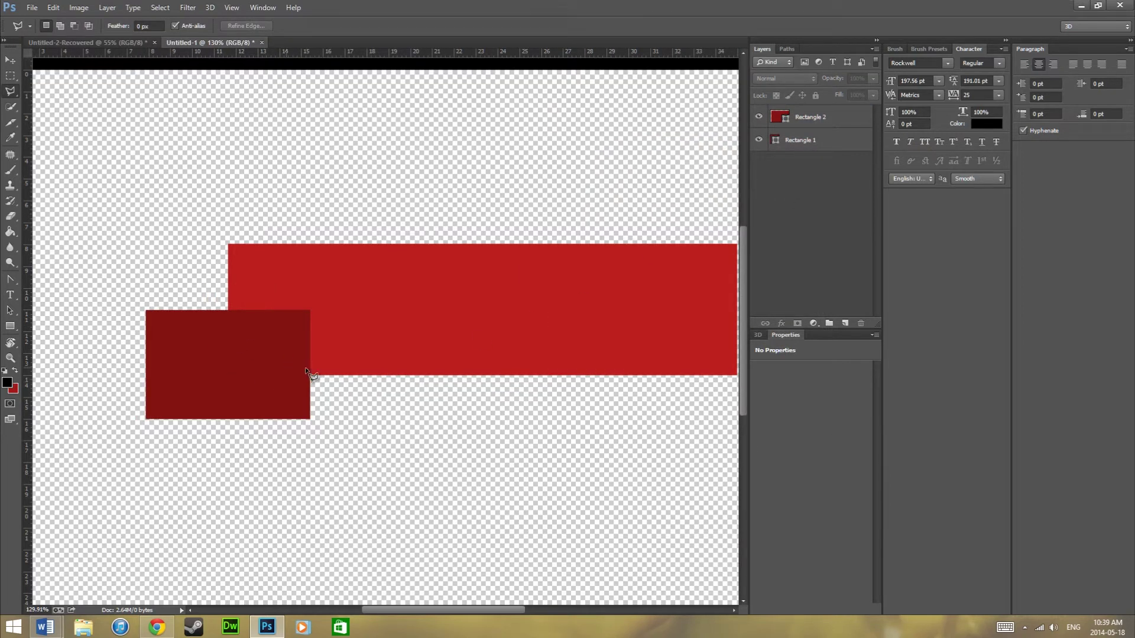
# Step: Rasterize the Rectangle 2 layer
pyautogui.click(835, 118)
pyautogui.click(758, 118)
pyautogui.click(758, 118)
pyautogui.click(759, 118)
pyautogui.click(758, 119)
pyautogui.rightClick(842, 122)
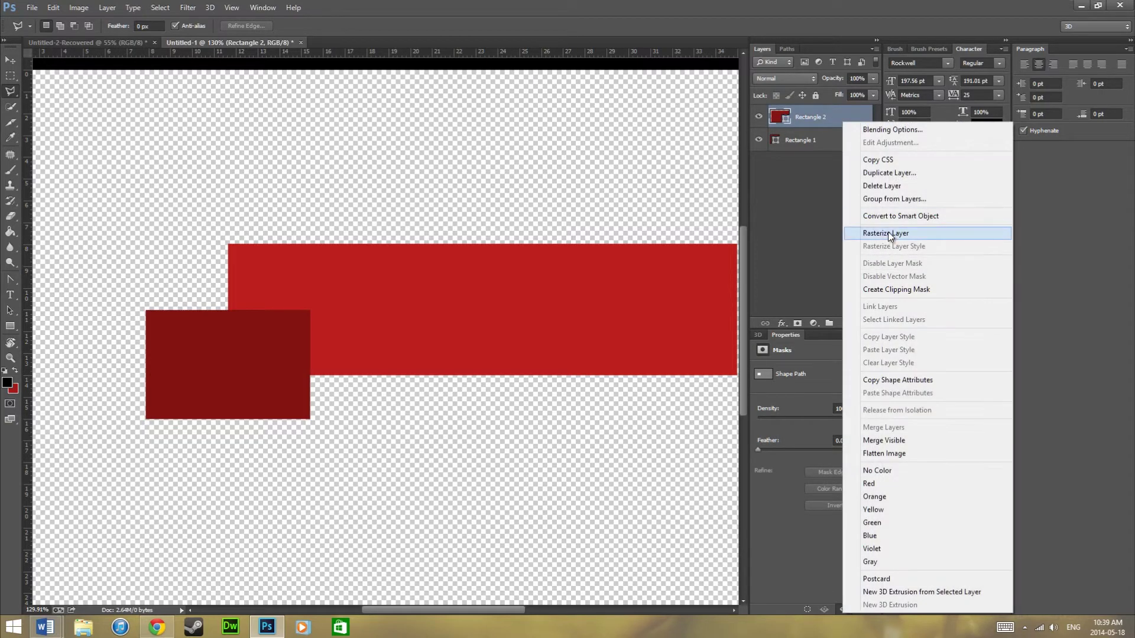
pyautogui.click(887, 233)
# Step: Select a triangle on Rectangle 2's left end with the Polygonal Lasso
pyautogui.scroll(3, 286, 207)
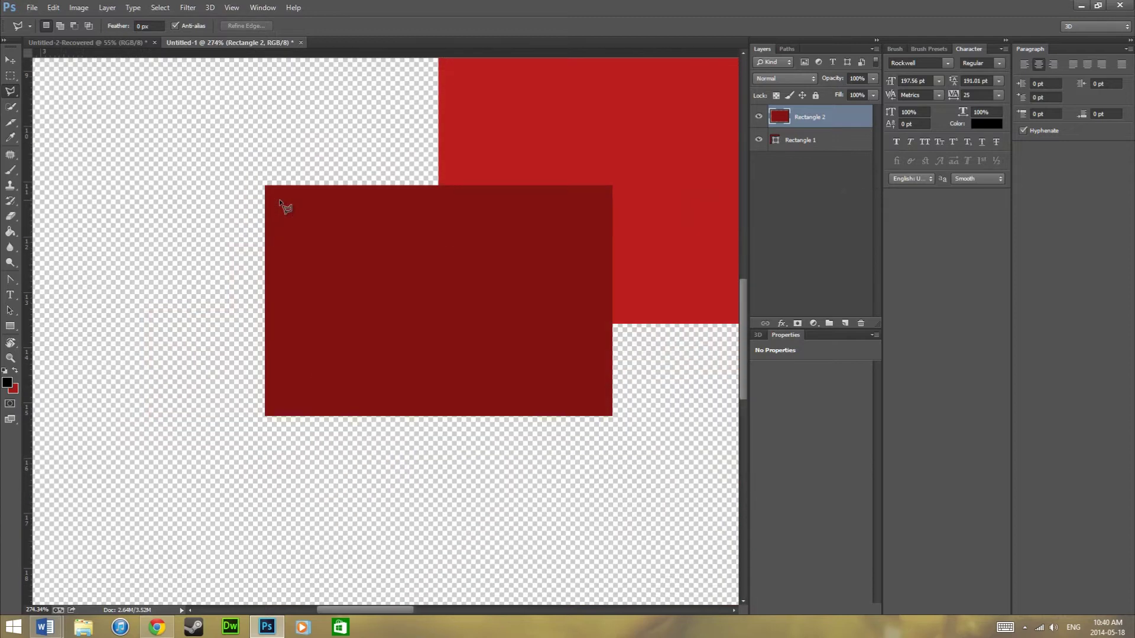
pyautogui.scroll(-2, 388, 222)
pyautogui.scroll(1, 372, 223)
pyautogui.scroll(1, 373, 223)
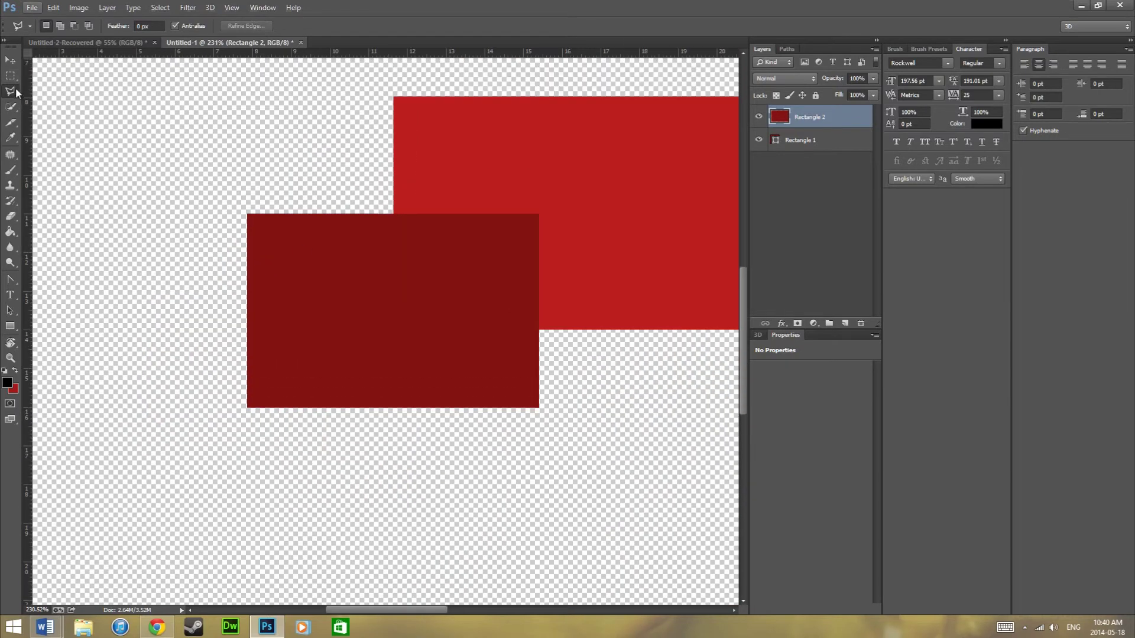
pyautogui.moveTo(18, 88); pyautogui.dragTo(47, 100)
pyautogui.scroll(5, 246, 220)
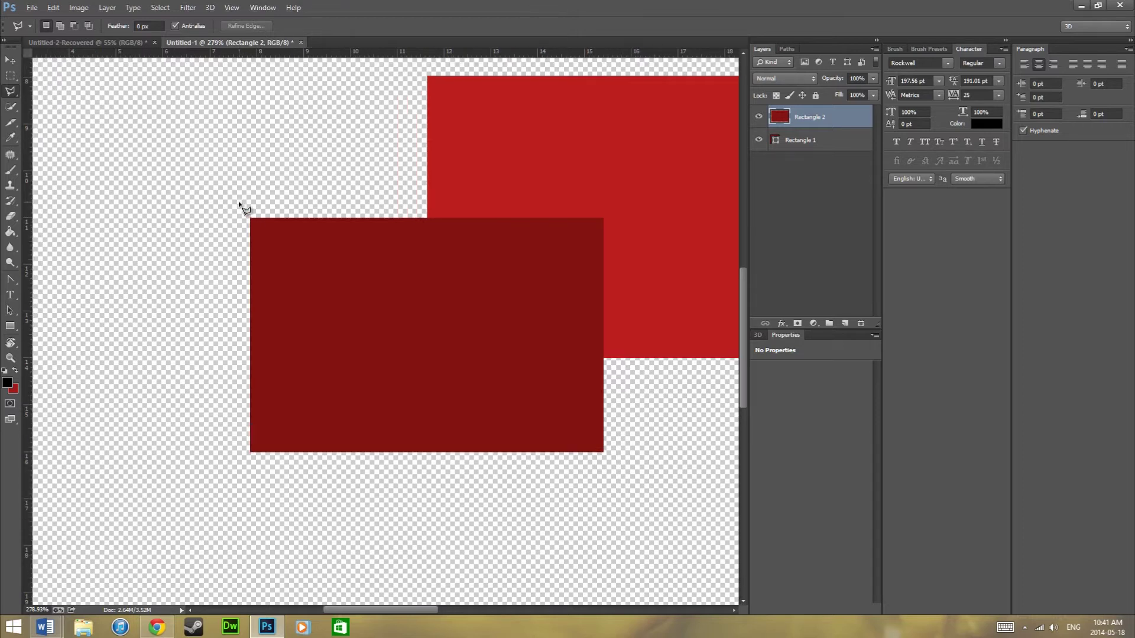
pyautogui.scroll(2, 243, 220)
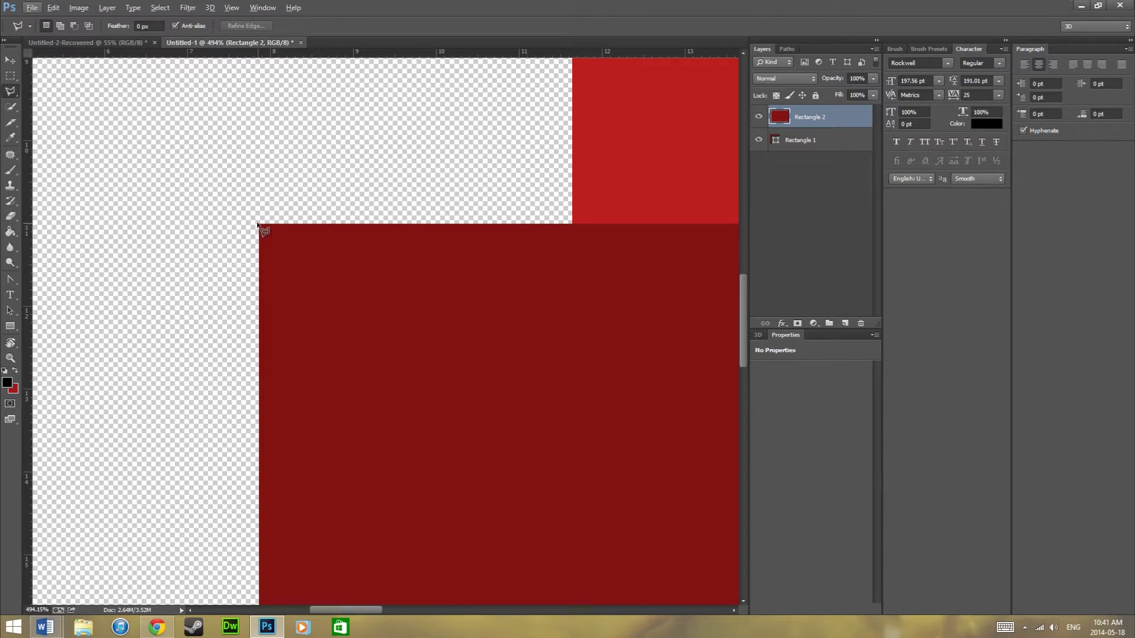
pyautogui.click(255, 222)
pyautogui.scroll(-3, 431, 473)
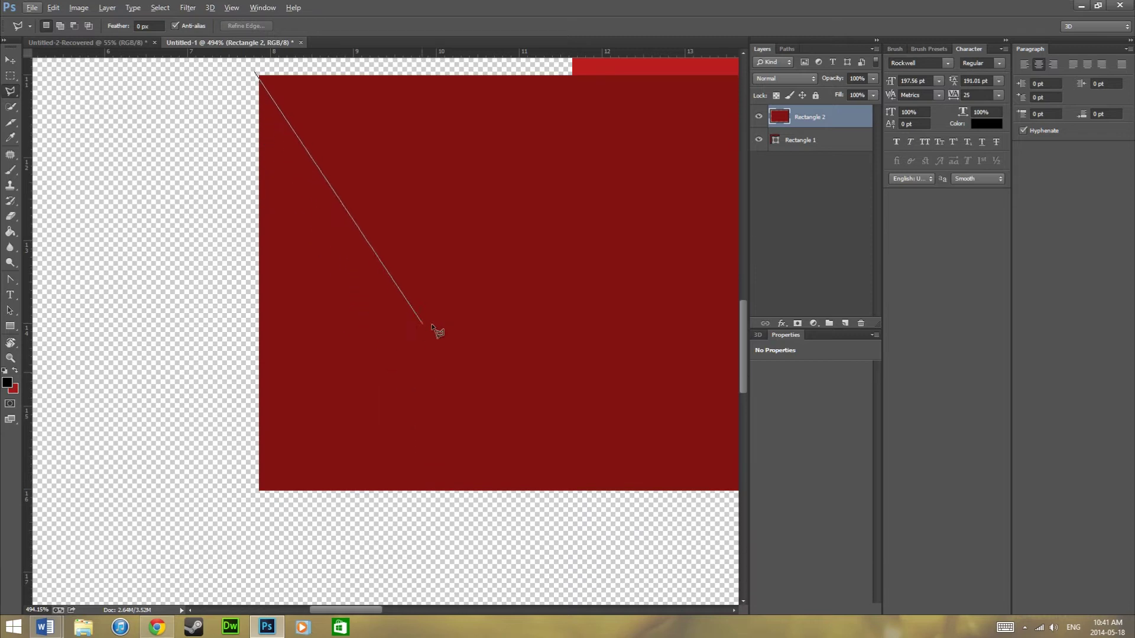
pyautogui.hscroll(3, 715, 324)
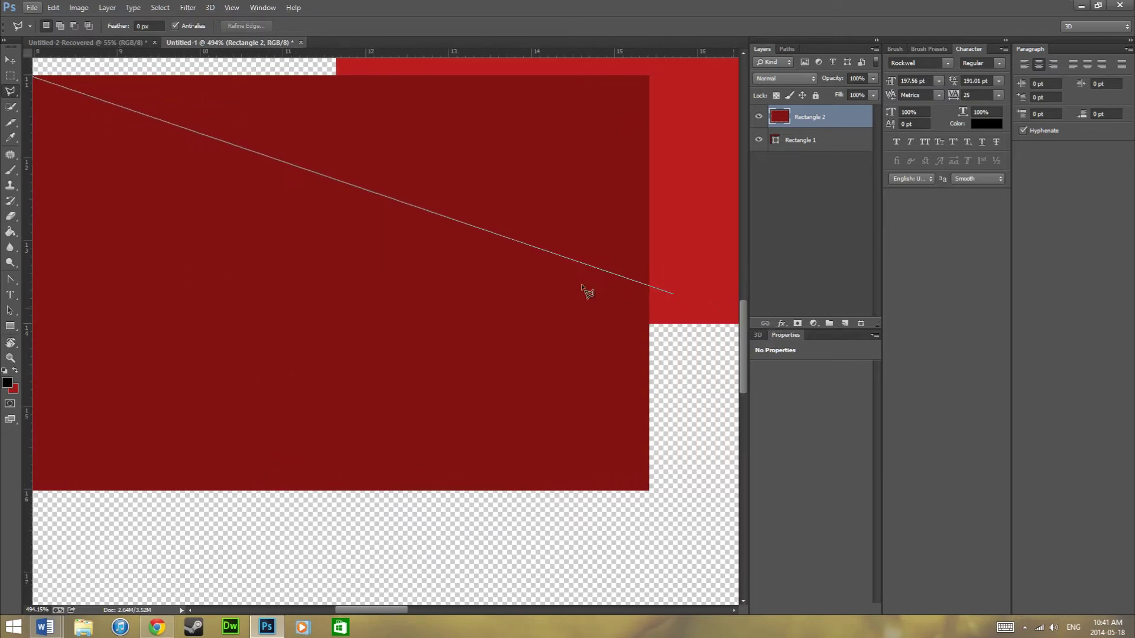
pyautogui.hscroll(-2, 507, 268)
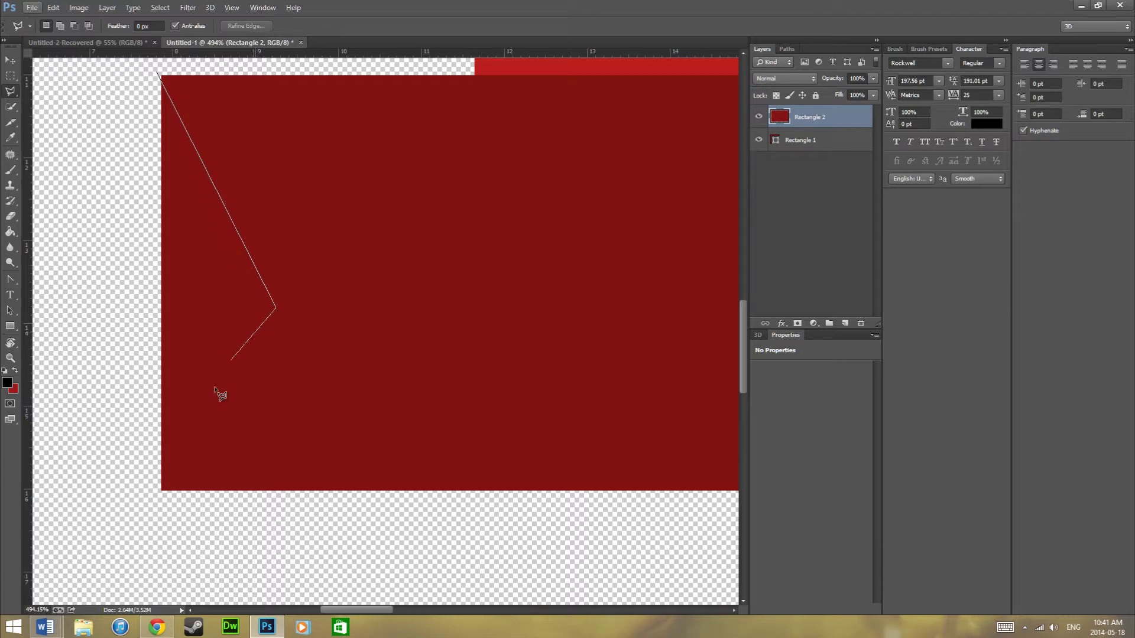
pyautogui.click(157, 495)
pyautogui.click(158, 72)
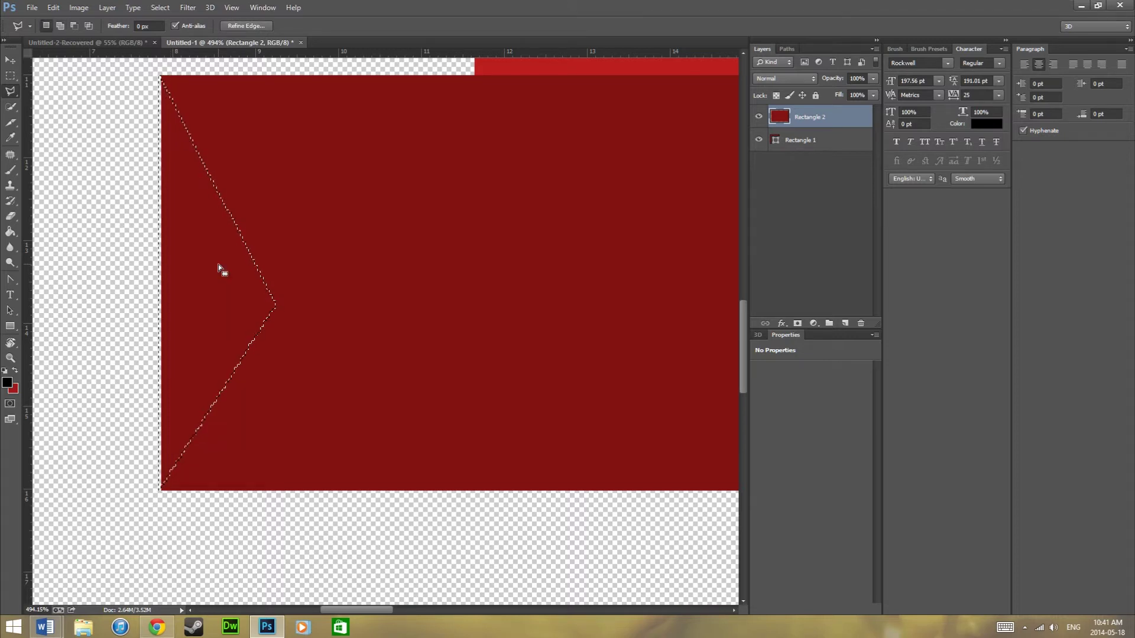
# Step: Delete the selected triangle to cut the V notch, then deselect
pyautogui.scroll(-5, 216, 264)
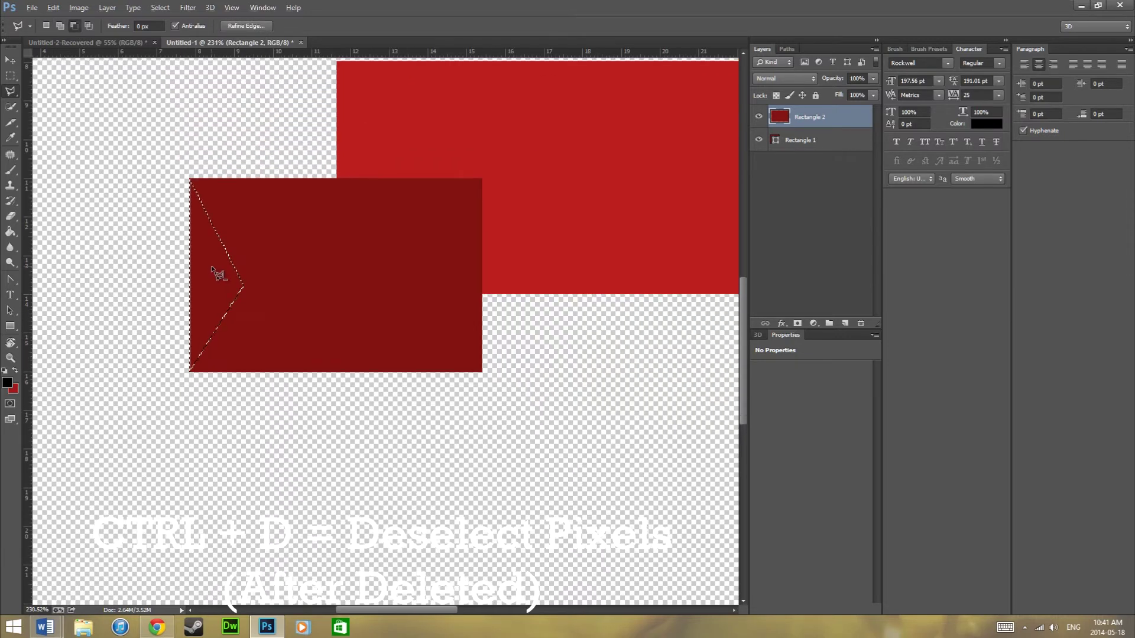
pyautogui.press('Delete')
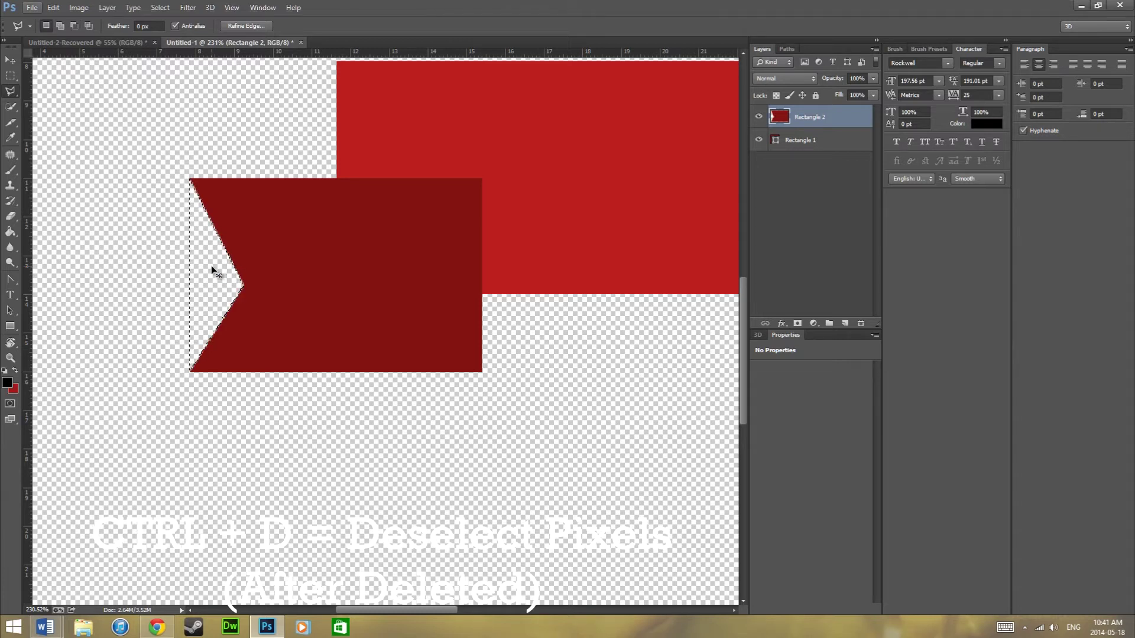
pyautogui.hotkey('ctrl', 'd')
pyautogui.scroll(-2, 211, 266)
pyautogui.scroll(5, 211, 254)
pyautogui.scroll(-10, 214, 247)
pyautogui.click(767, 206)
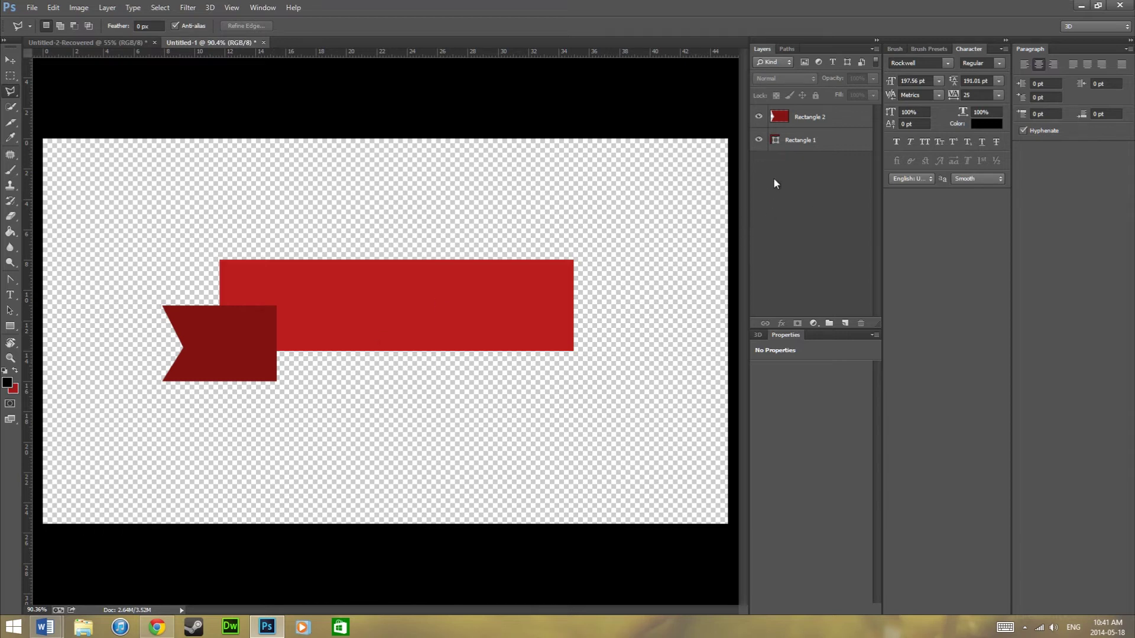
# Step: Duplicate the notched tail, flip the copy horizontally, and move it to the bar's right end
pyautogui.rightClick(797, 118)
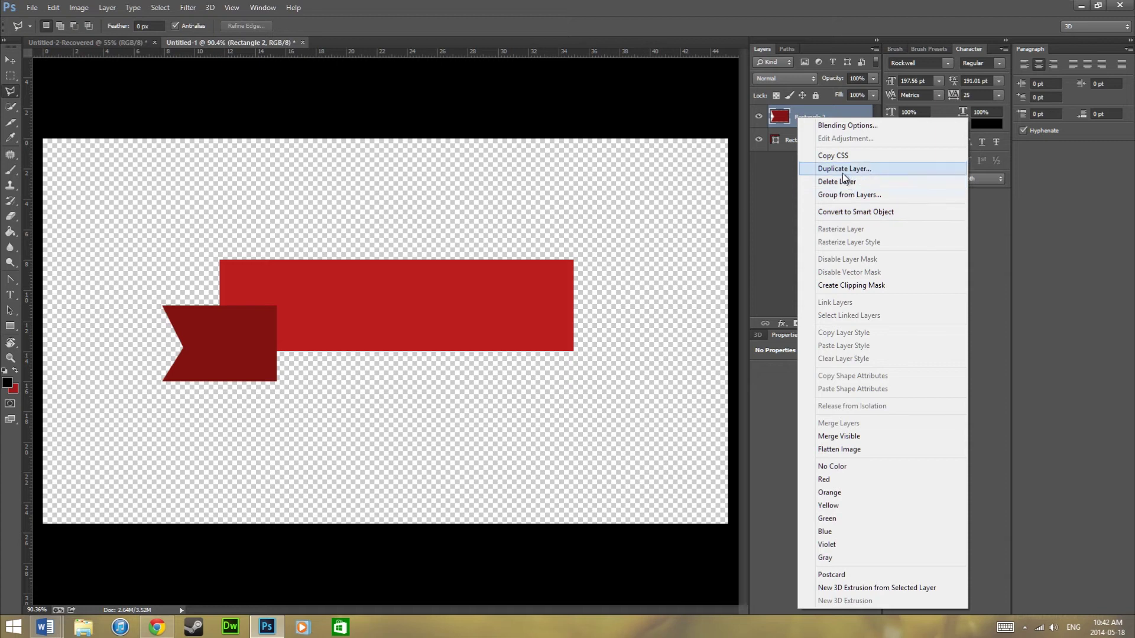
pyautogui.click(842, 172)
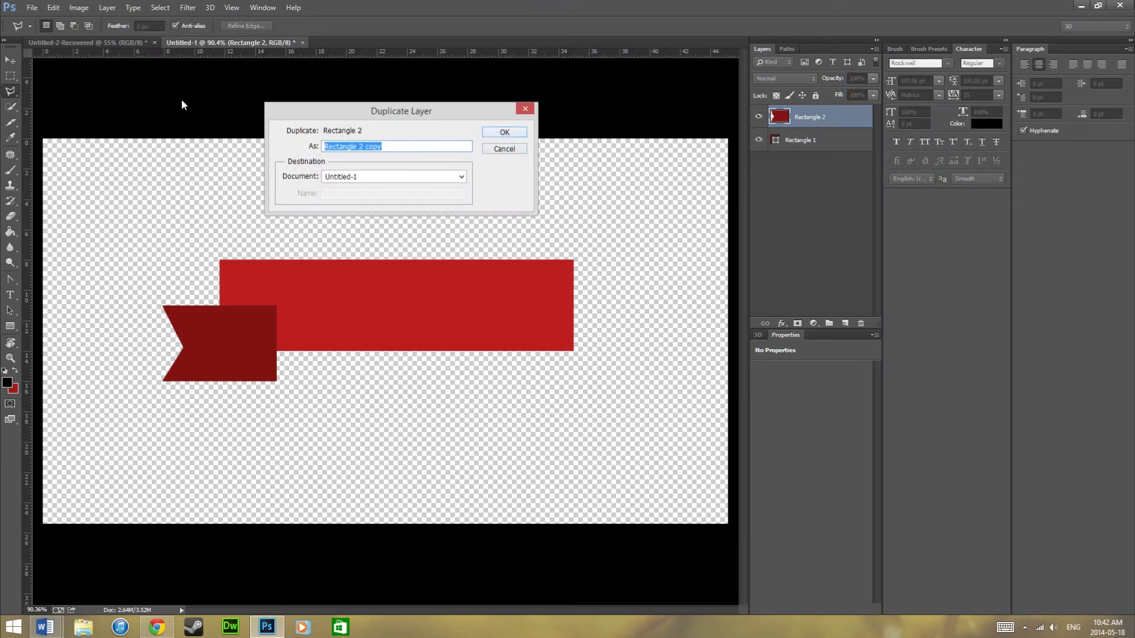
pyautogui.click(502, 131)
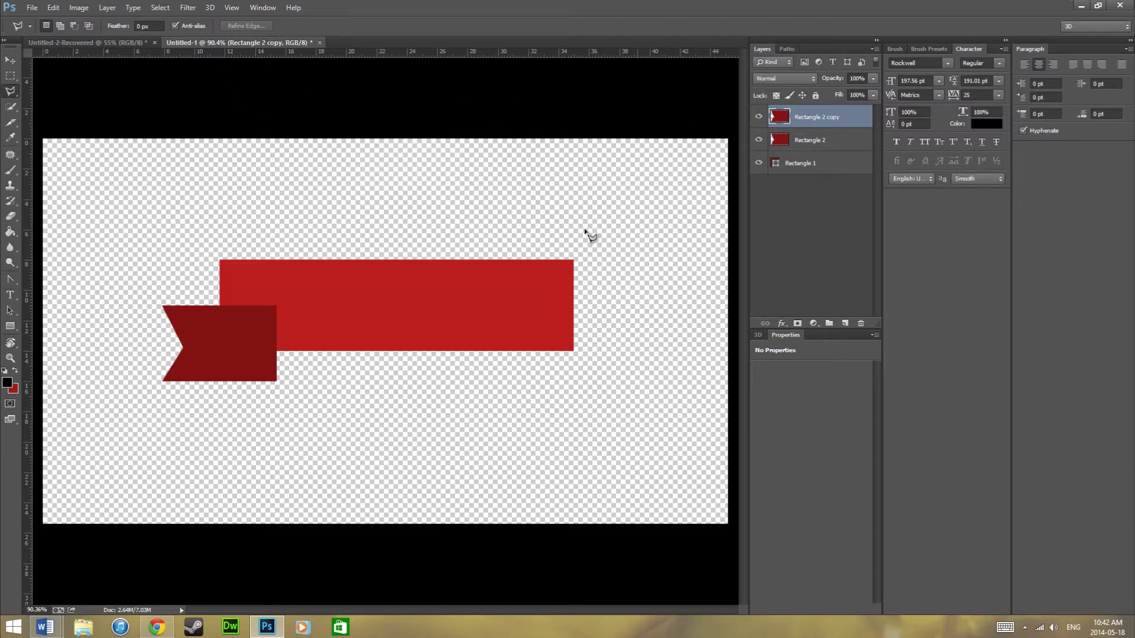
pyautogui.click(758, 140)
pyautogui.hotkey('ctrl', 't')
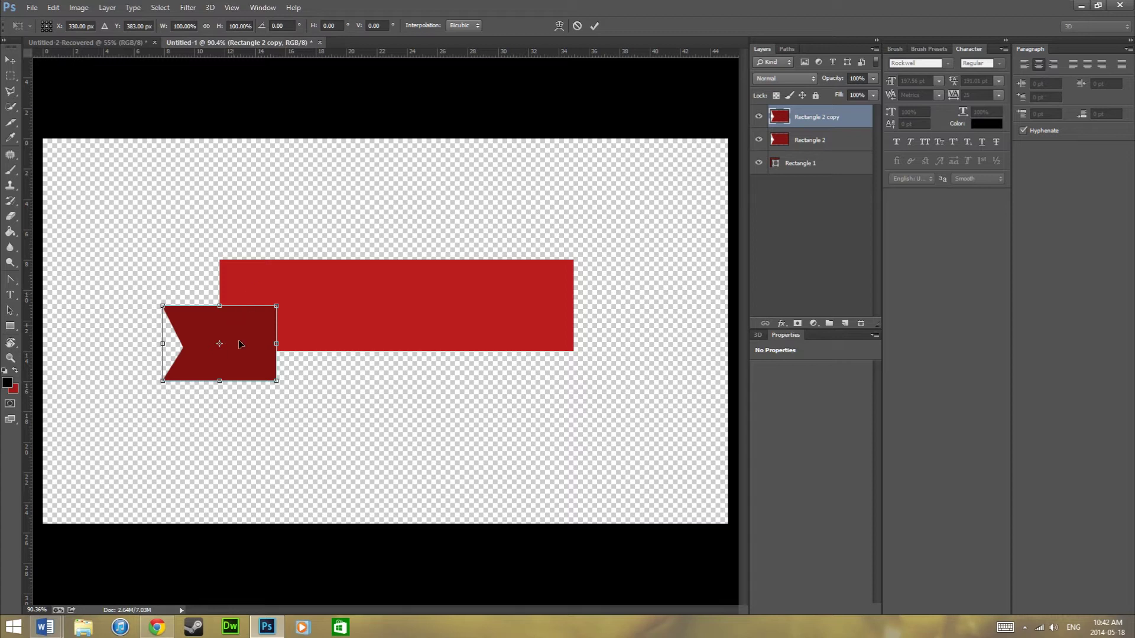
pyautogui.rightClick(243, 322)
pyautogui.click(274, 500)
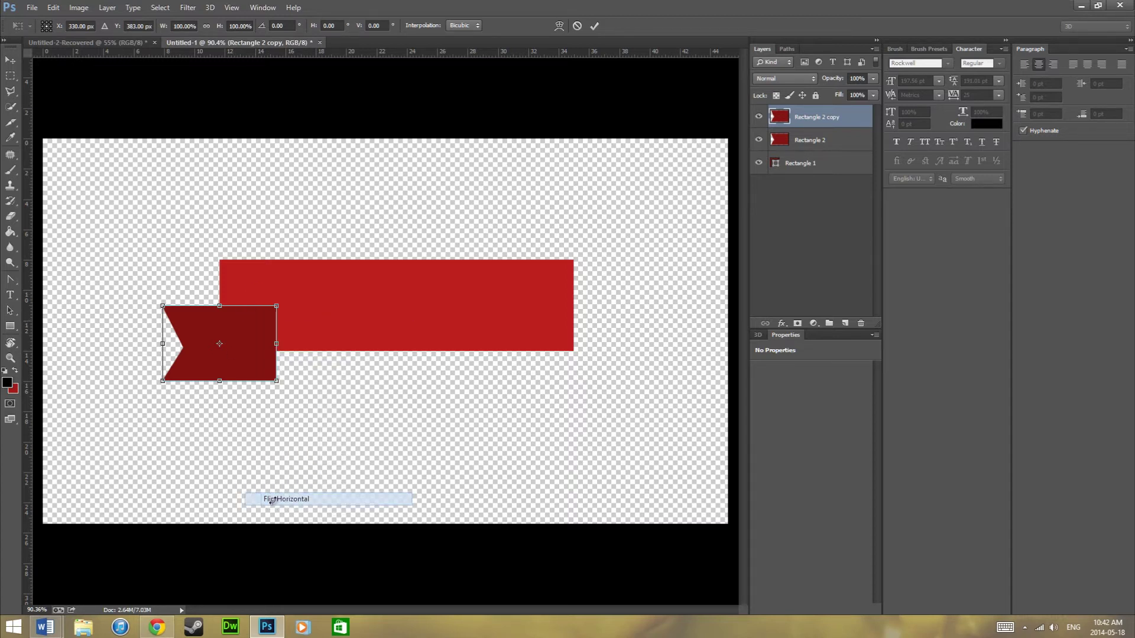
pyautogui.moveTo(264, 340); pyautogui.dragTo(615, 348)
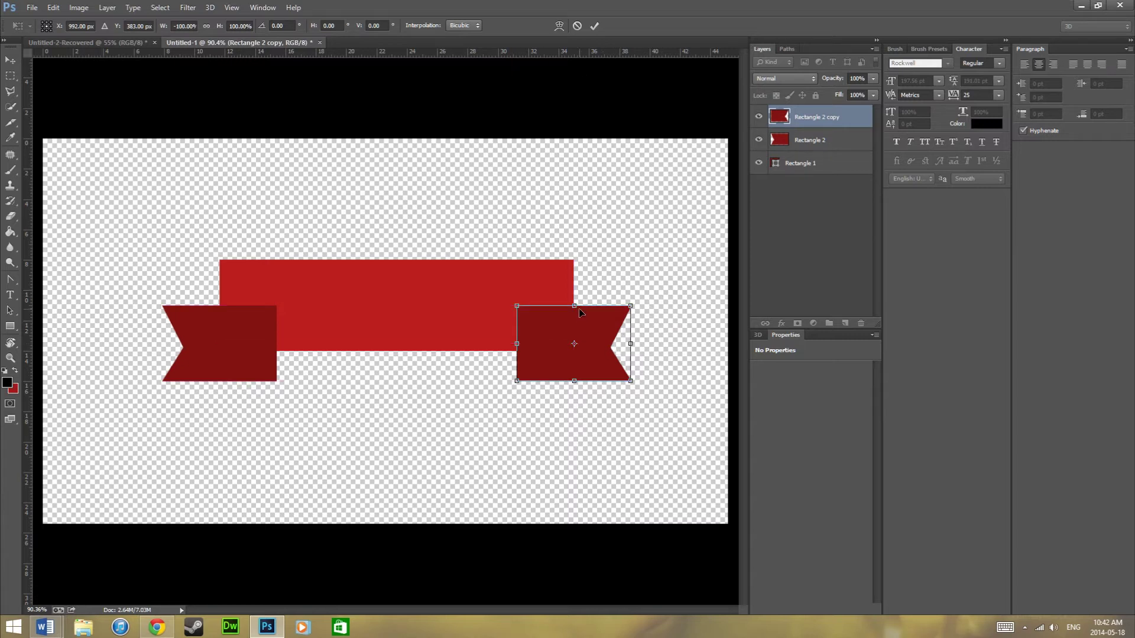
pyautogui.press('Return')
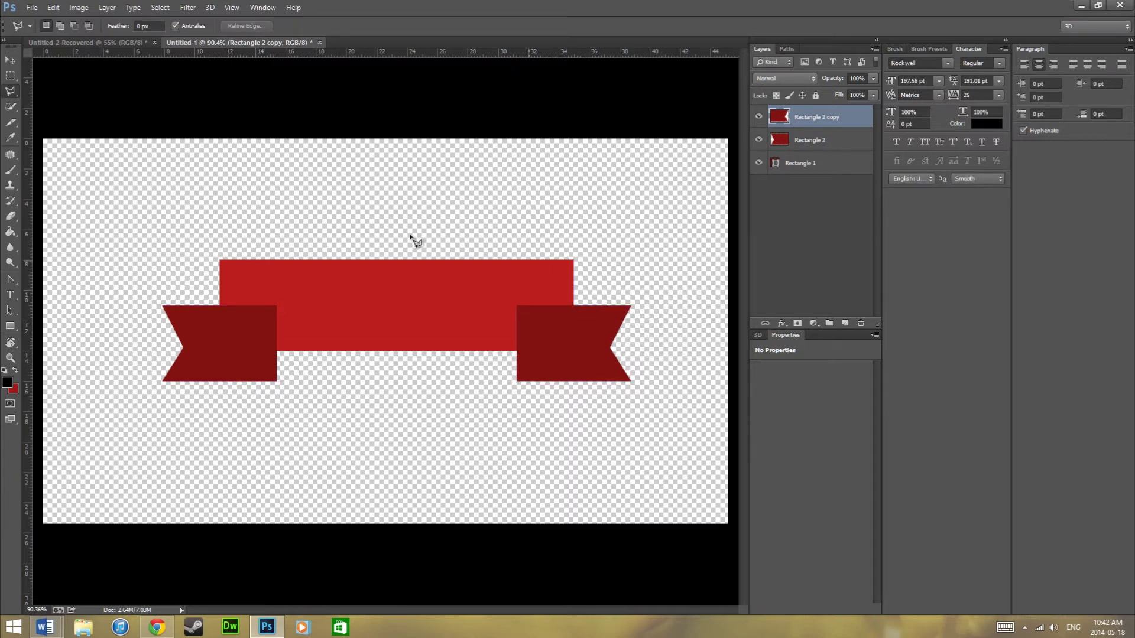
# Step: Move Rectangle 1 to the top of the layer stack
pyautogui.click(792, 188)
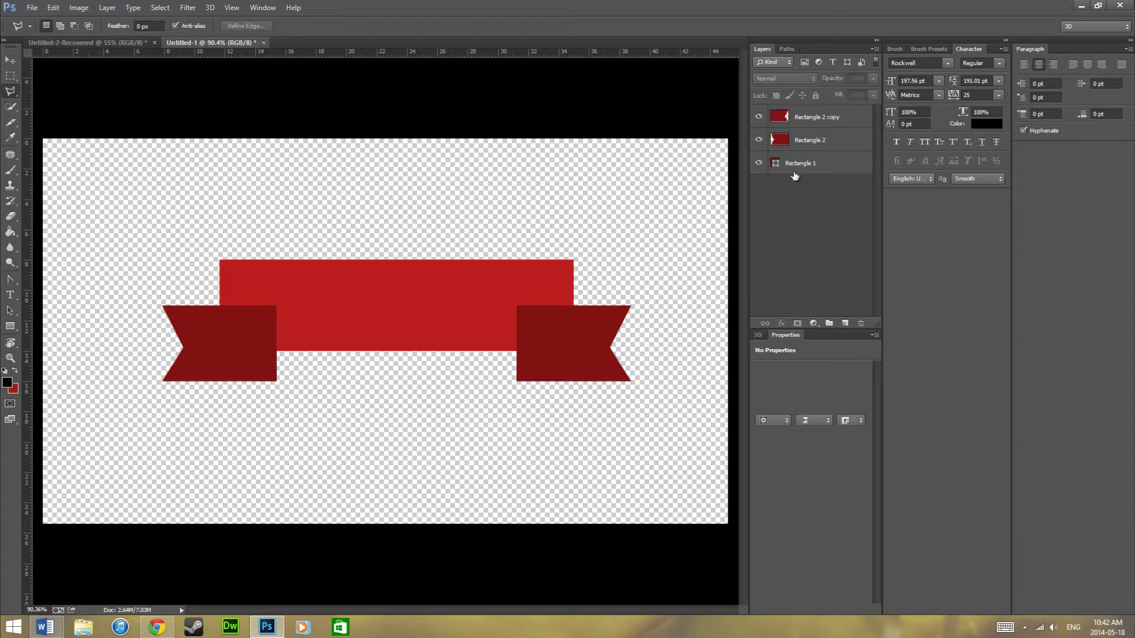
pyautogui.click(794, 172)
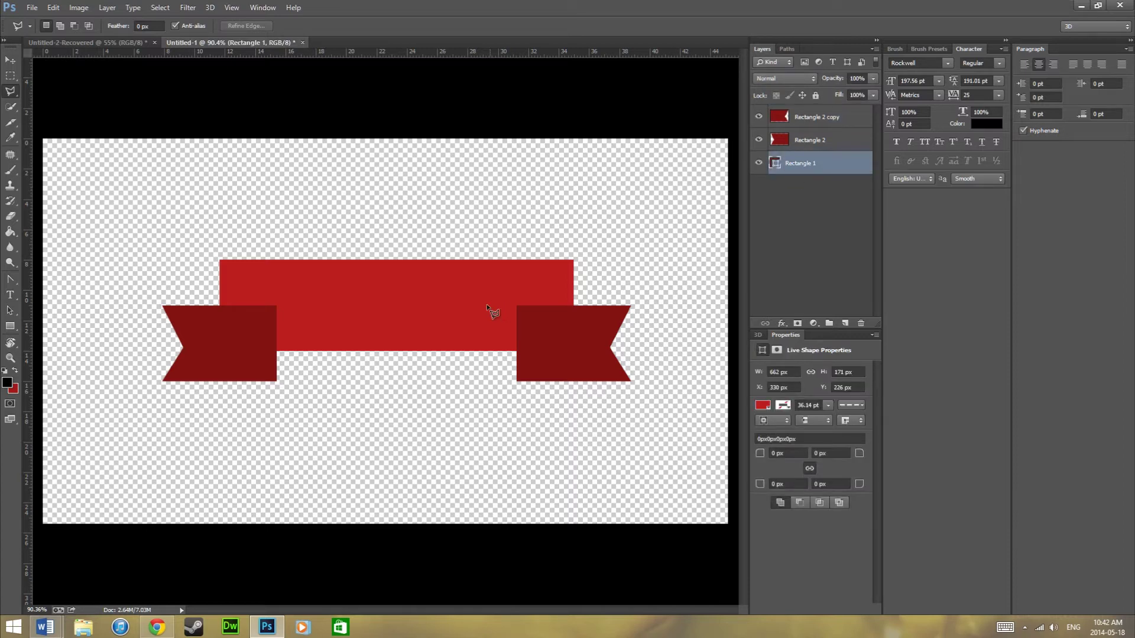
pyautogui.moveTo(813, 168); pyautogui.dragTo(815, 117)
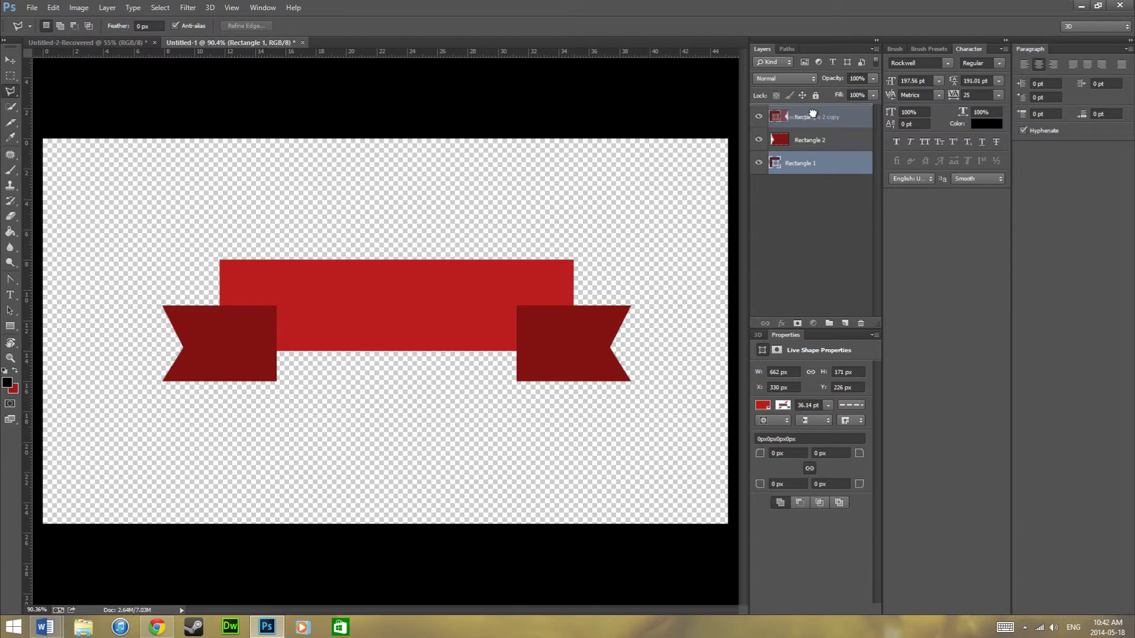
# Step: On a new layer, select a triangle between the bar's lower-left corner and the flag
pyautogui.click(796, 212)
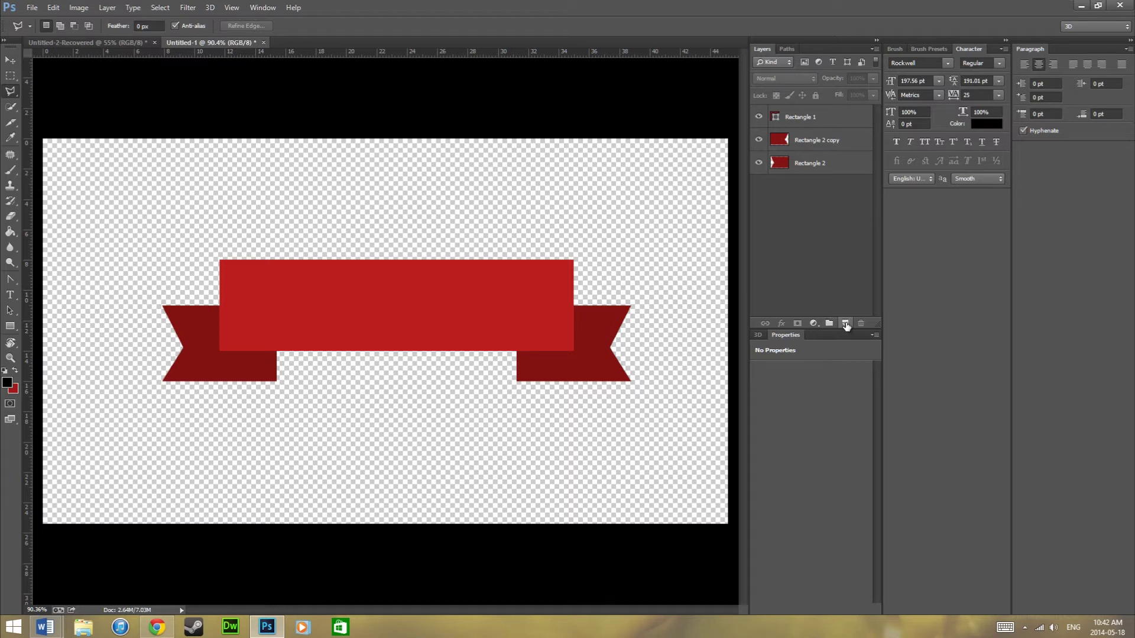
pyautogui.click(845, 324)
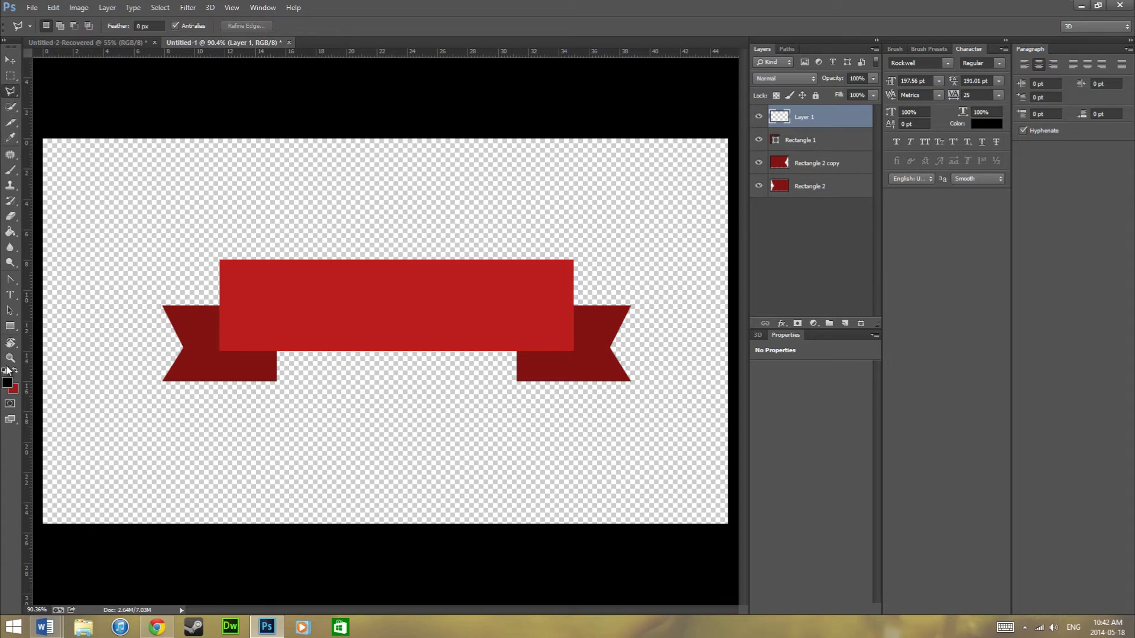
pyautogui.scroll(3, 157, 352)
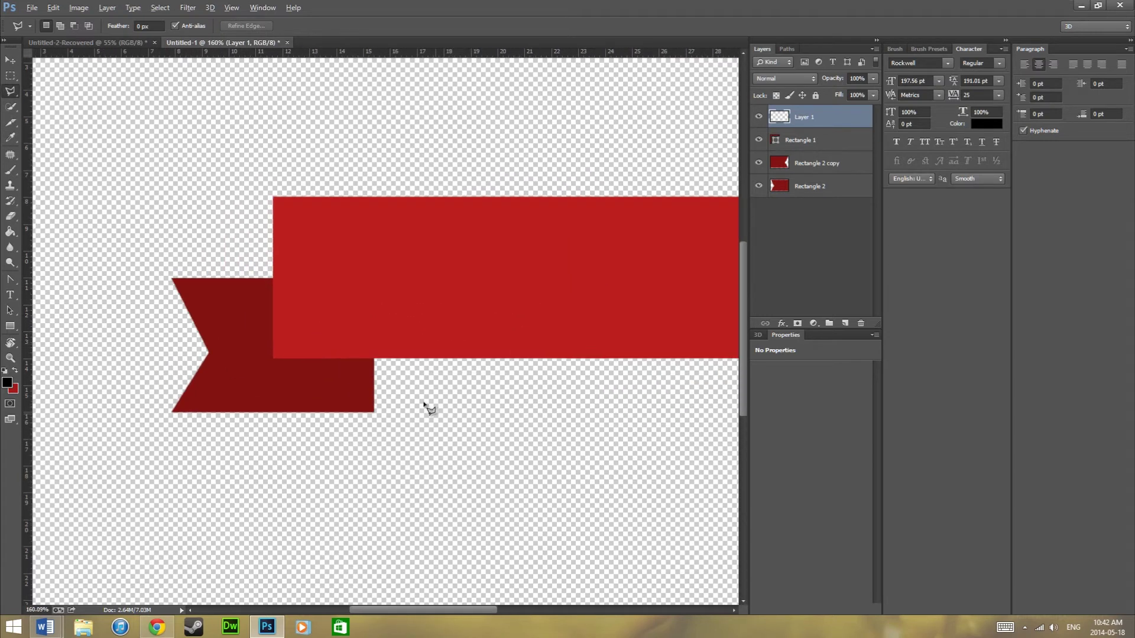
pyautogui.scroll(5, 311, 360)
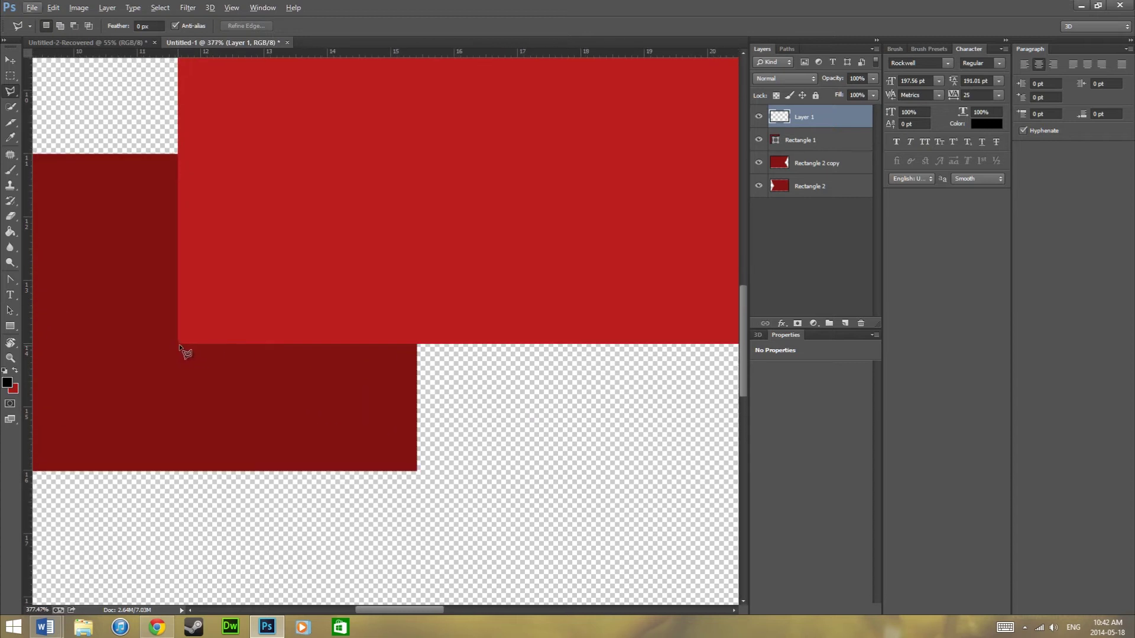
pyautogui.click(178, 345)
pyautogui.click(416, 471)
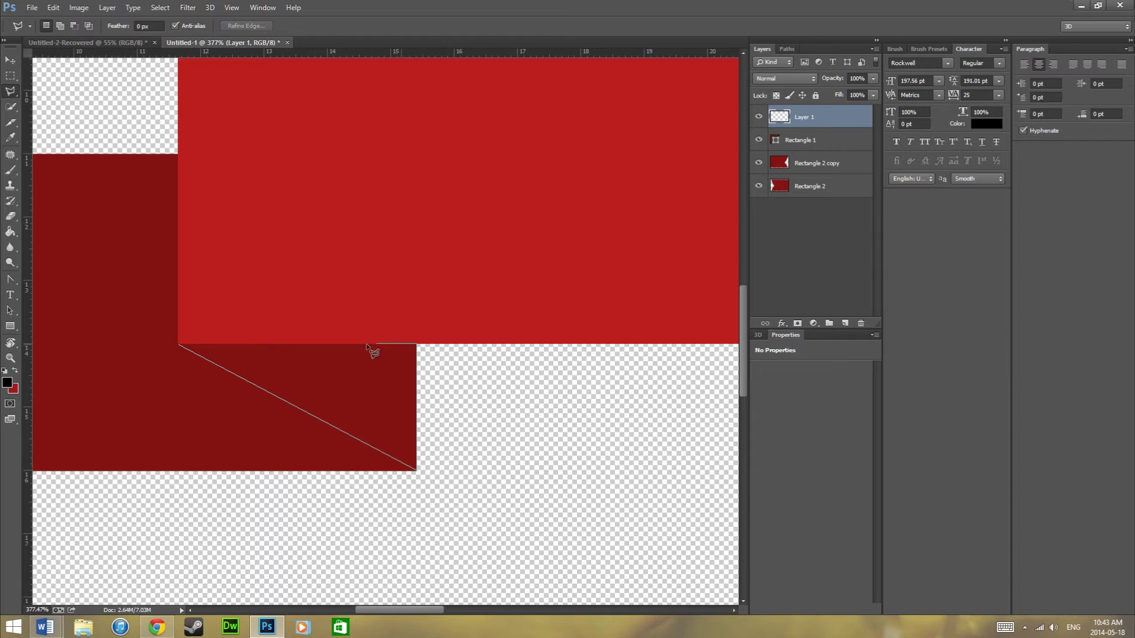
pyautogui.click(180, 345)
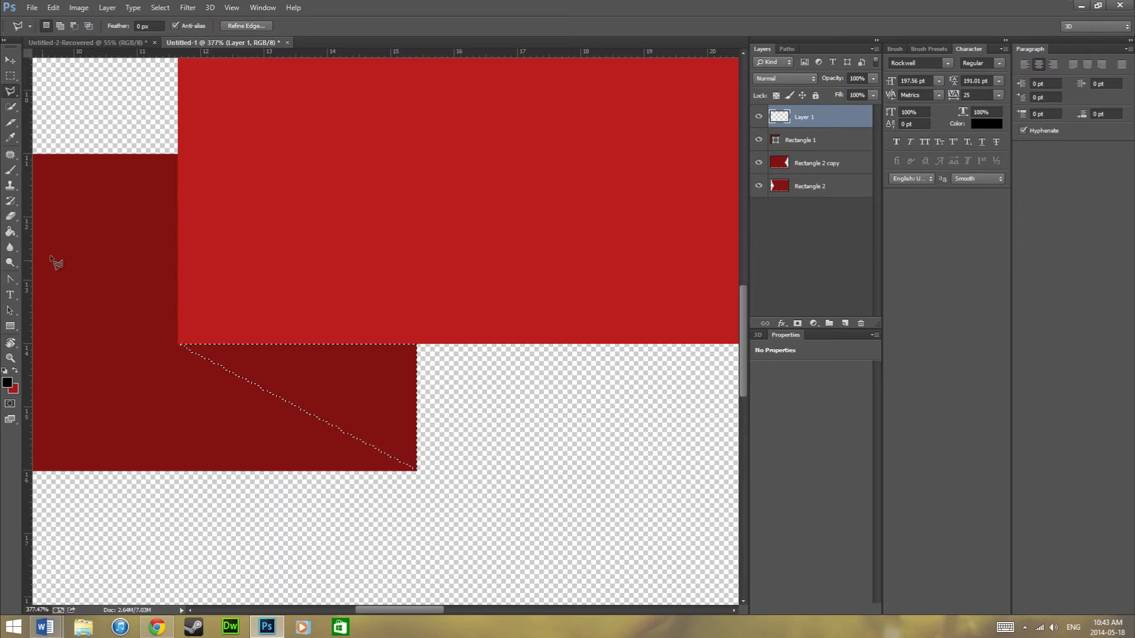
# Step: Fill the triangle selection with black using the Paint Bucket, then deselect
pyautogui.click(11, 232)
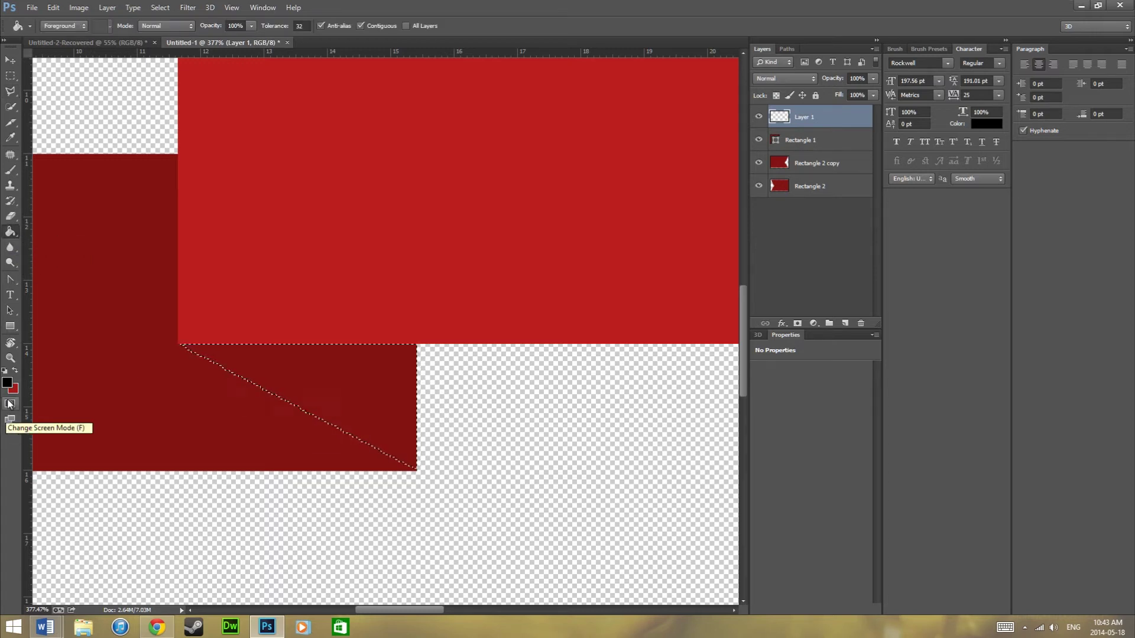
pyautogui.click(7, 383)
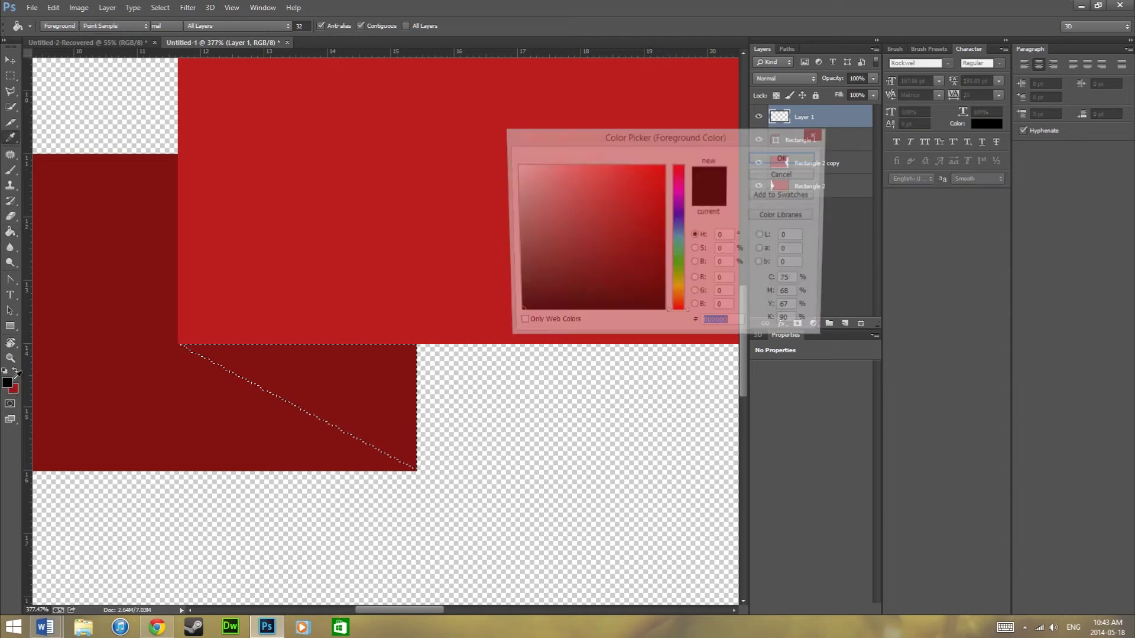
pyautogui.click(784, 157)
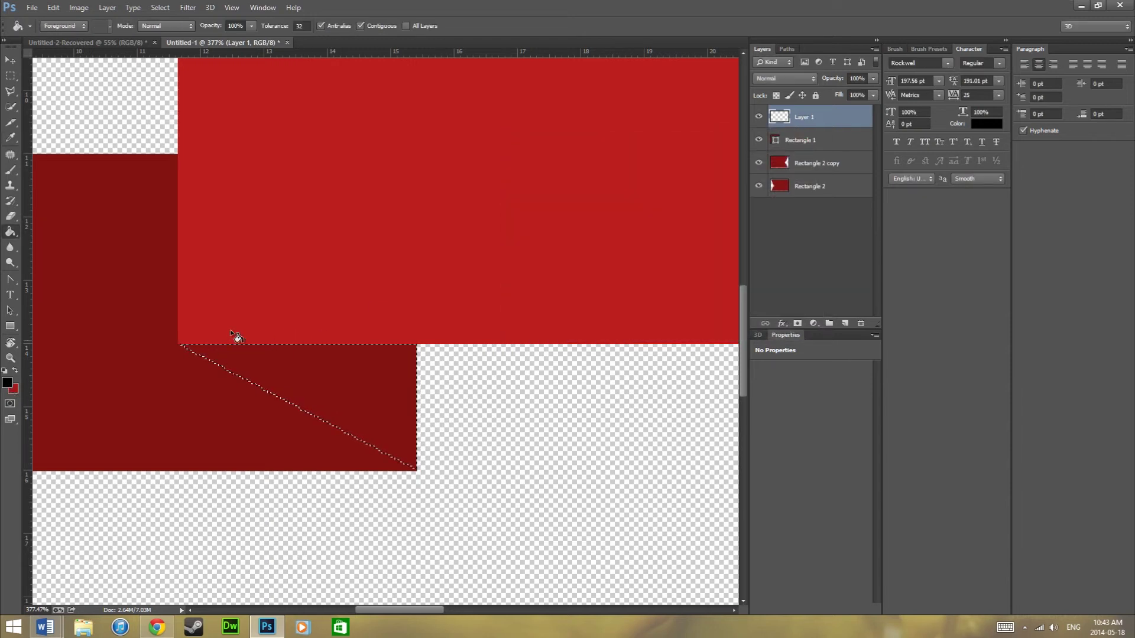
pyautogui.click(271, 384)
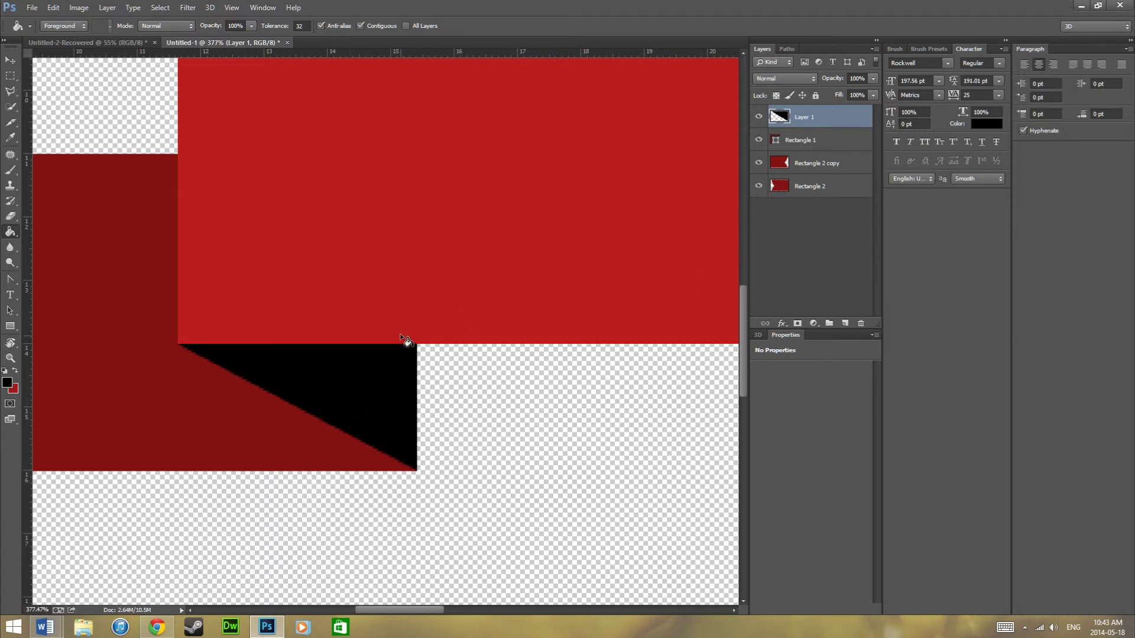
pyautogui.keyDown('ctrl'); pyautogui.click(779, 117); pyautogui.keyUp('ctrl')
pyautogui.hotkey('ctrl', 'd')
# Step: Duplicate the black triangle with Ctrl+J, flip it horizontally, and move it under the bar's right end
pyautogui.keyDown('alt'); pyautogui.scroll(-5, 485, 401); pyautogui.keyUp('alt')
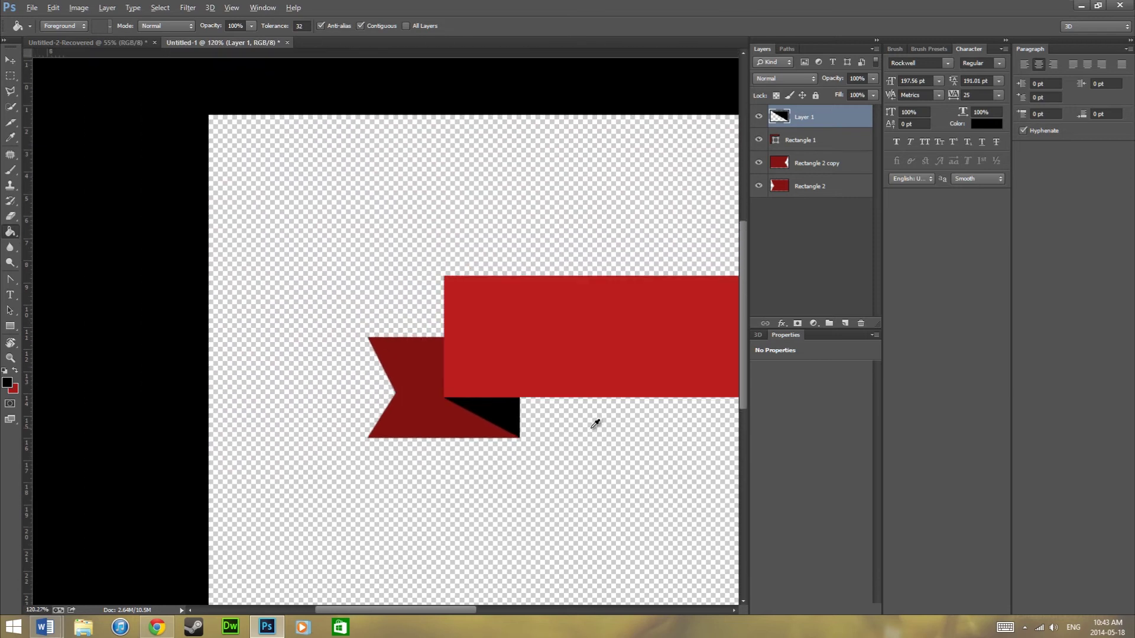
pyautogui.hscroll(5, 460, 608)
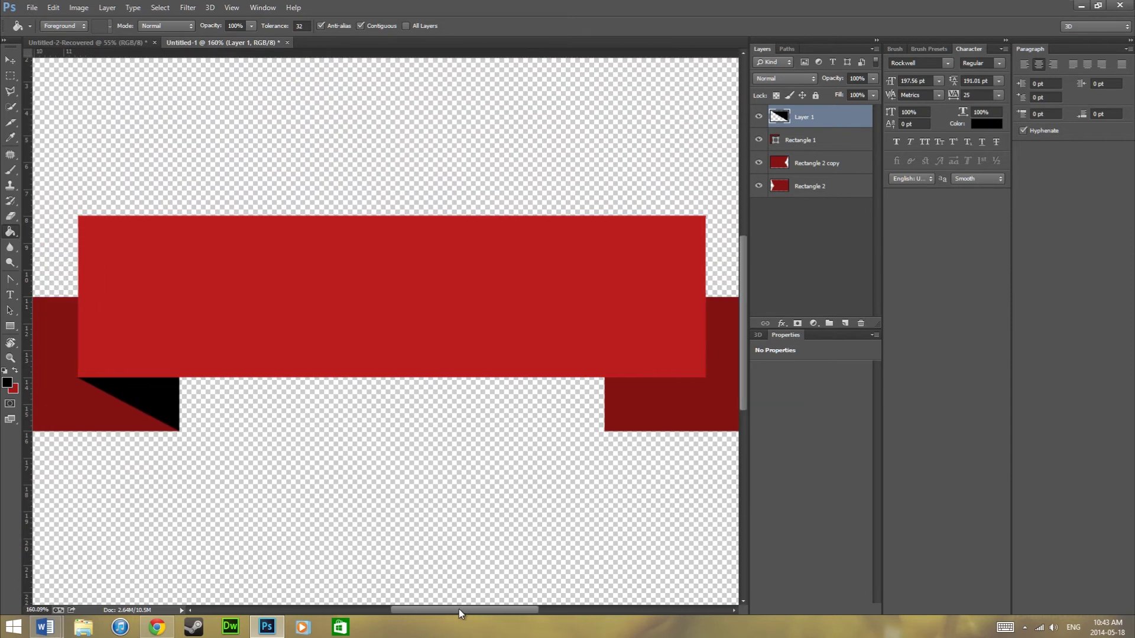
pyautogui.scroll(-1, 495, 362)
pyautogui.keyDown('alt'); pyautogui.scroll(-1, 495, 363); pyautogui.keyUp('alt')
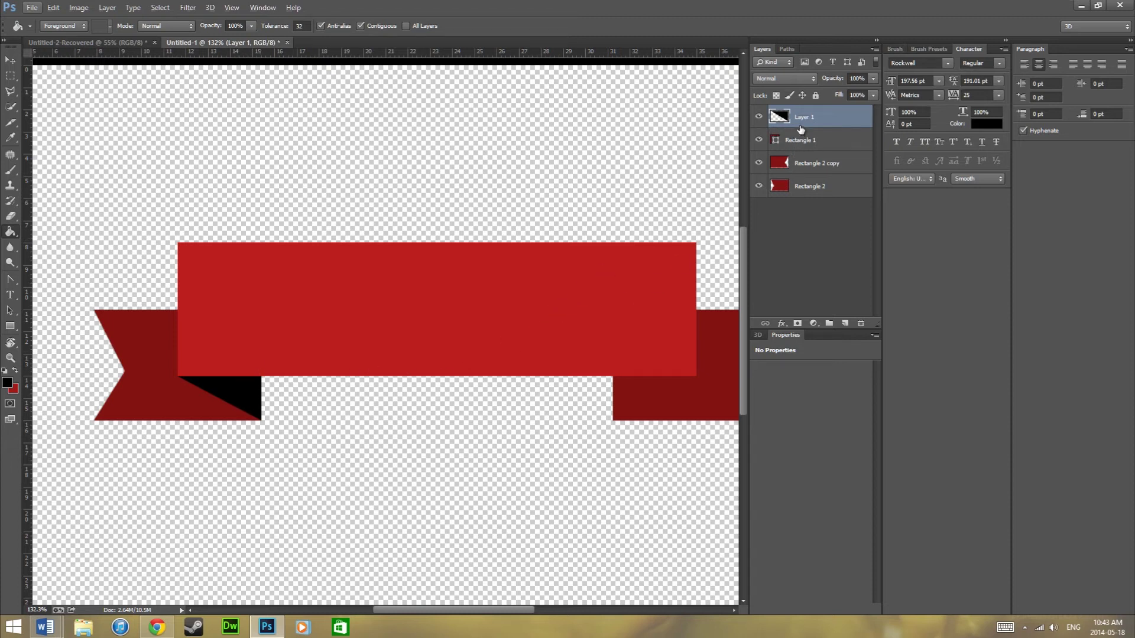
pyautogui.hotkey('ctrl', 'j')
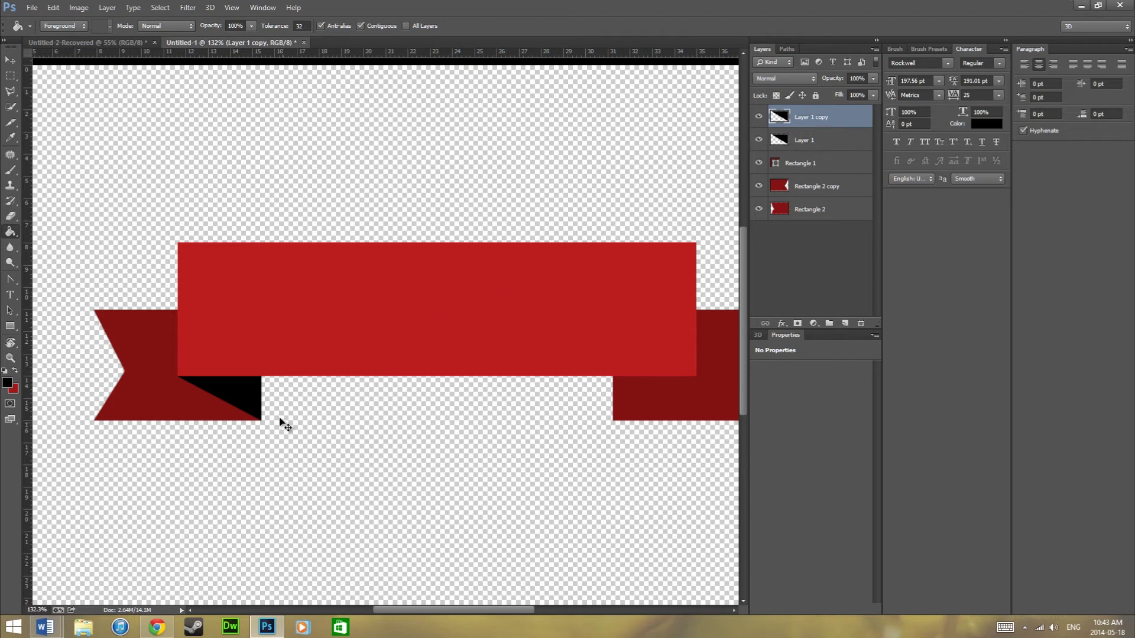
pyautogui.hotkey('ctrl', 't')
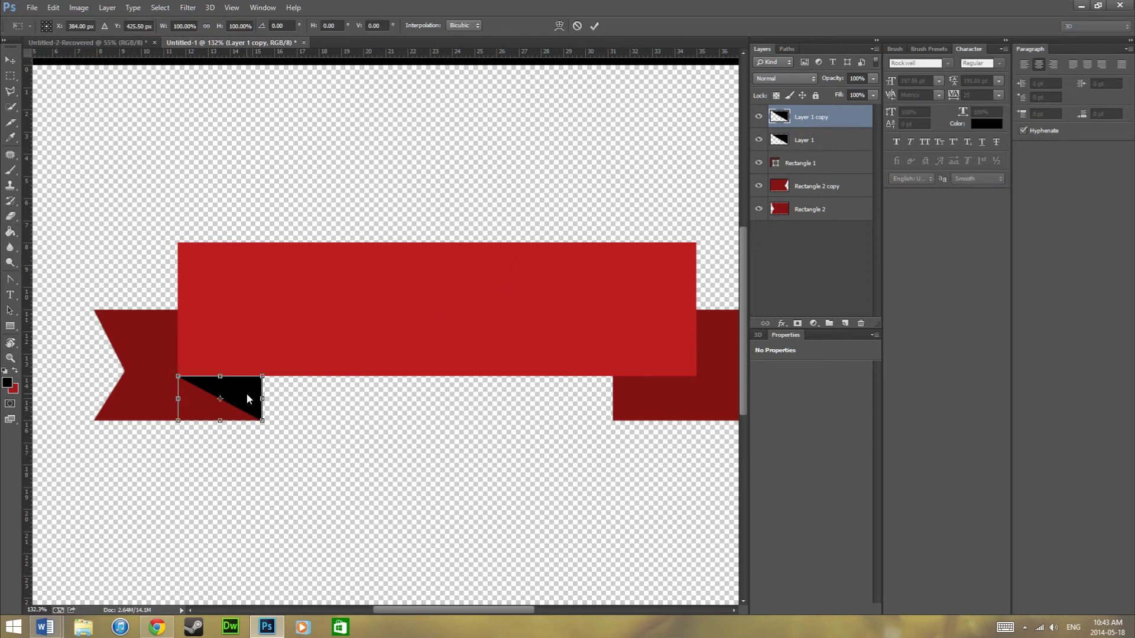
pyautogui.rightClick(246, 393)
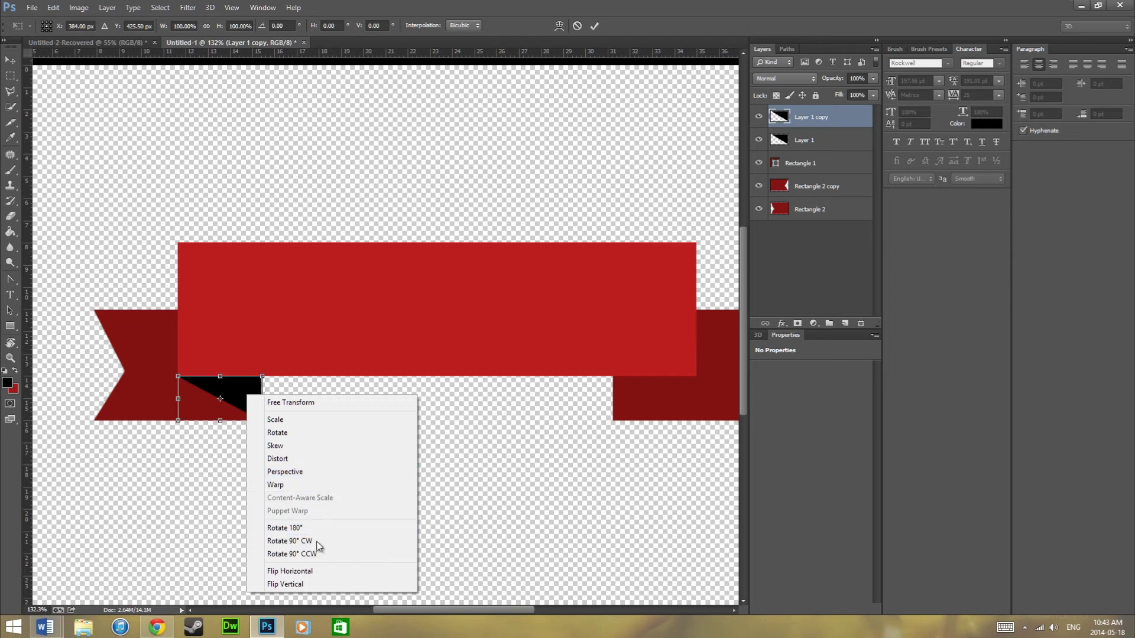
pyautogui.click(335, 572)
pyautogui.moveTo(245, 397); pyautogui.dragTo(688, 401)
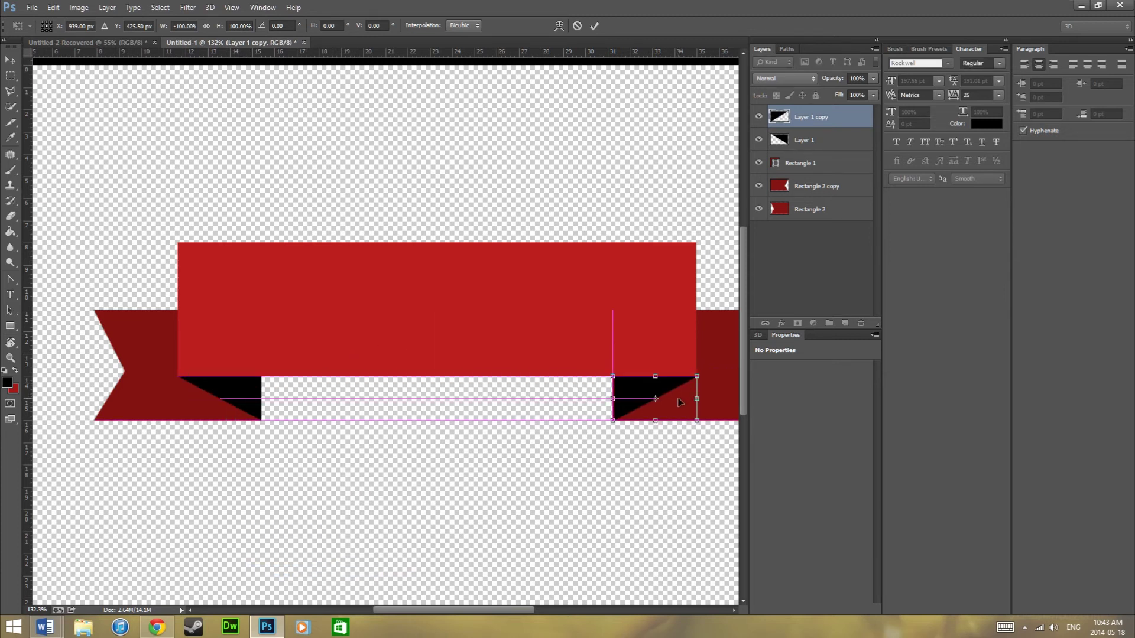
pyautogui.press('Return')
pyautogui.press('g')
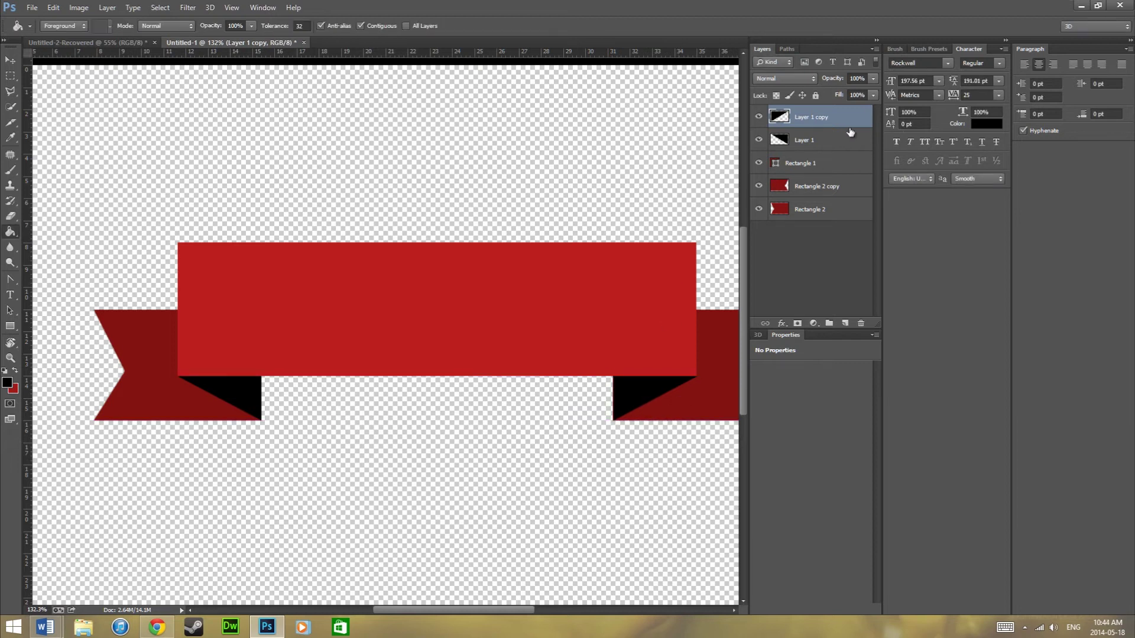
# Step: Merge the two black triangle layers into one
pyautogui.scroll(-3, 591, 222)
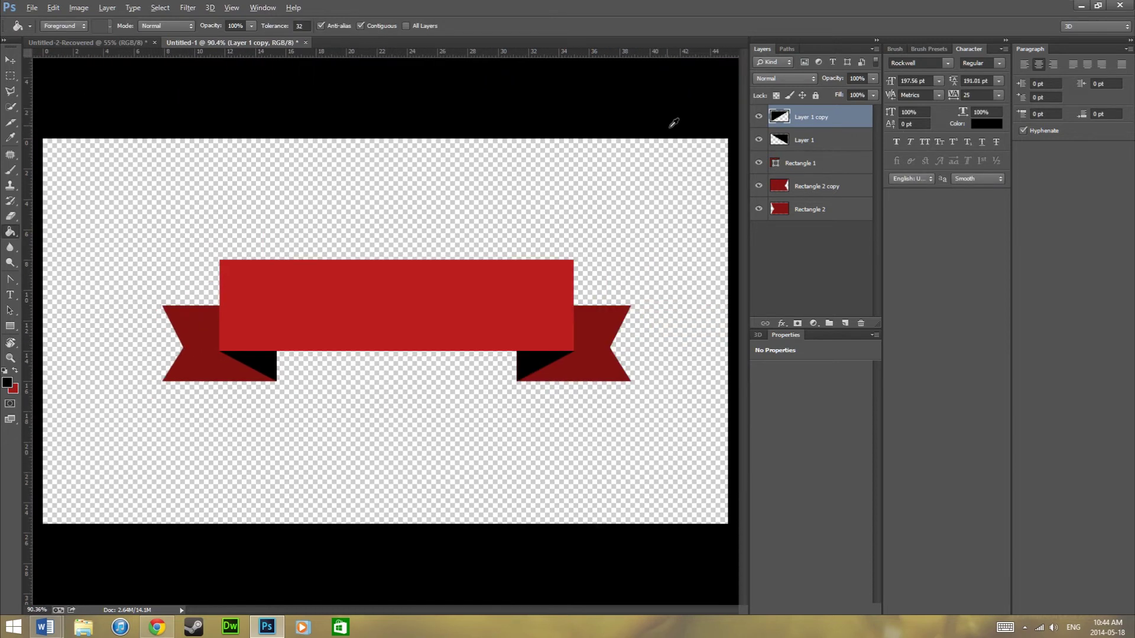
pyautogui.press('alt')
pyautogui.keyDown('shift'); pyautogui.click(815, 142); pyautogui.keyUp('shift')
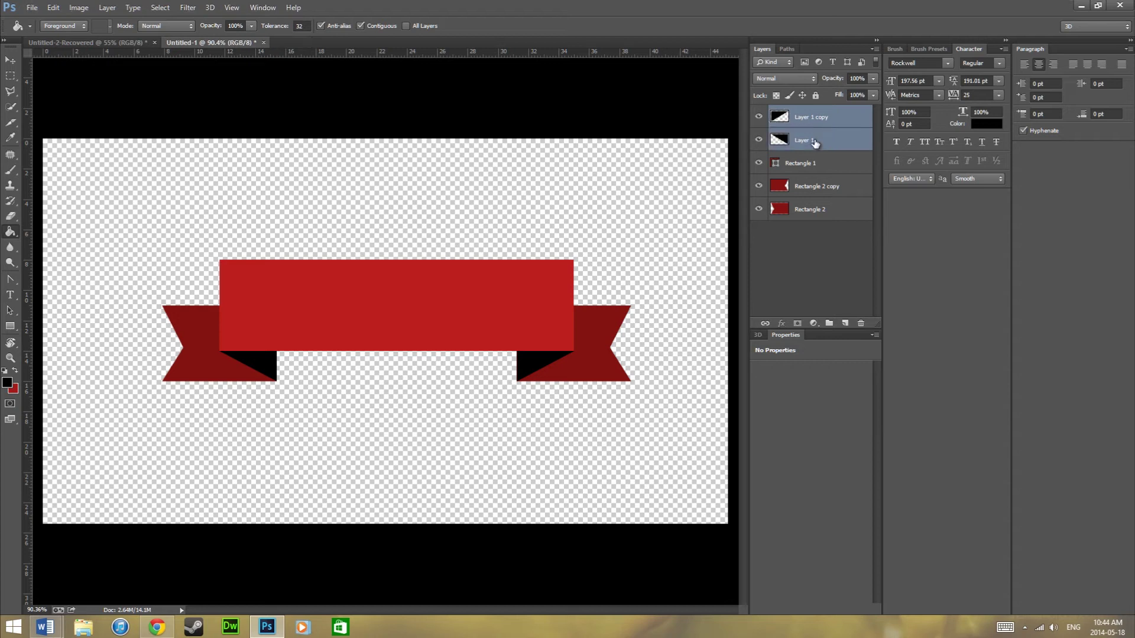
pyautogui.click(810, 270)
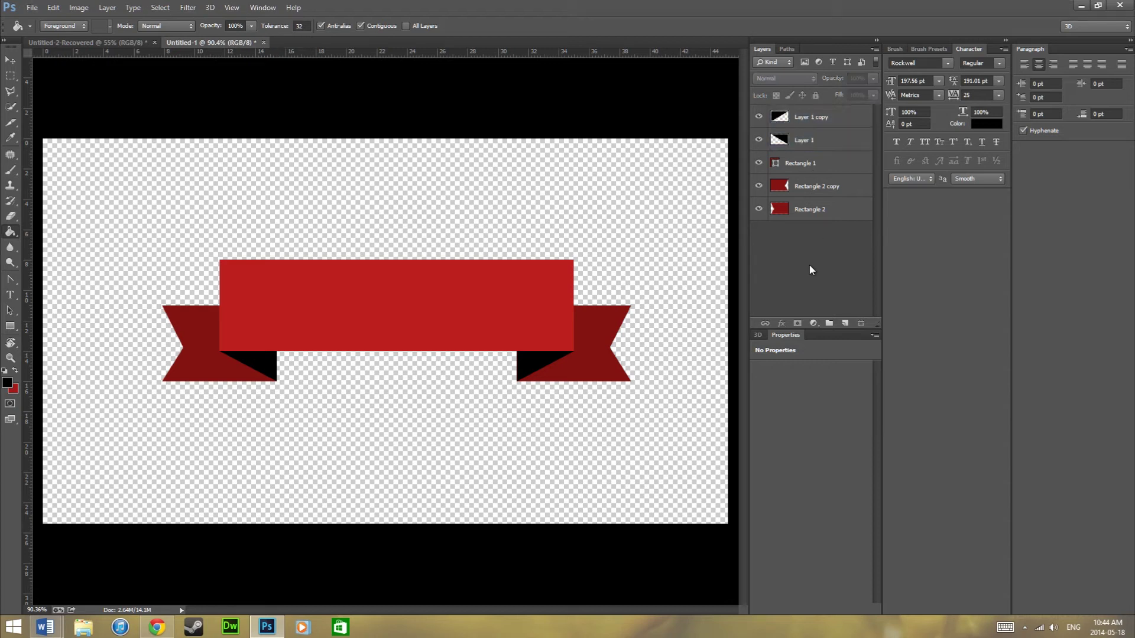
pyautogui.click(797, 117)
pyautogui.keyDown('shift'); pyautogui.click(797, 142); pyautogui.keyUp('shift')
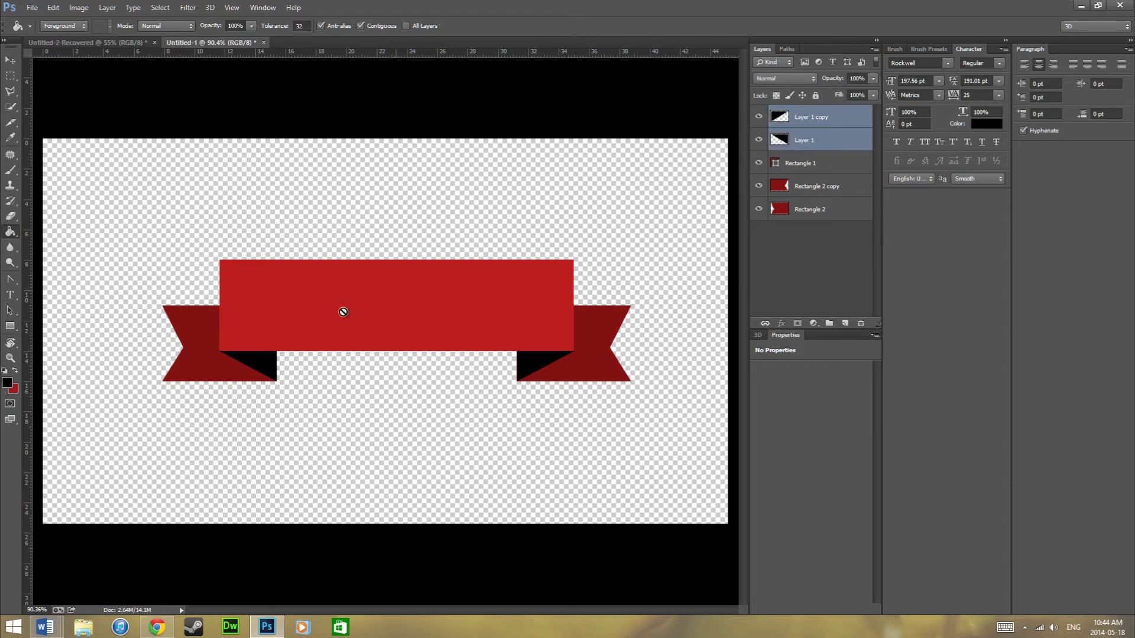
pyautogui.rightClick(827, 142)
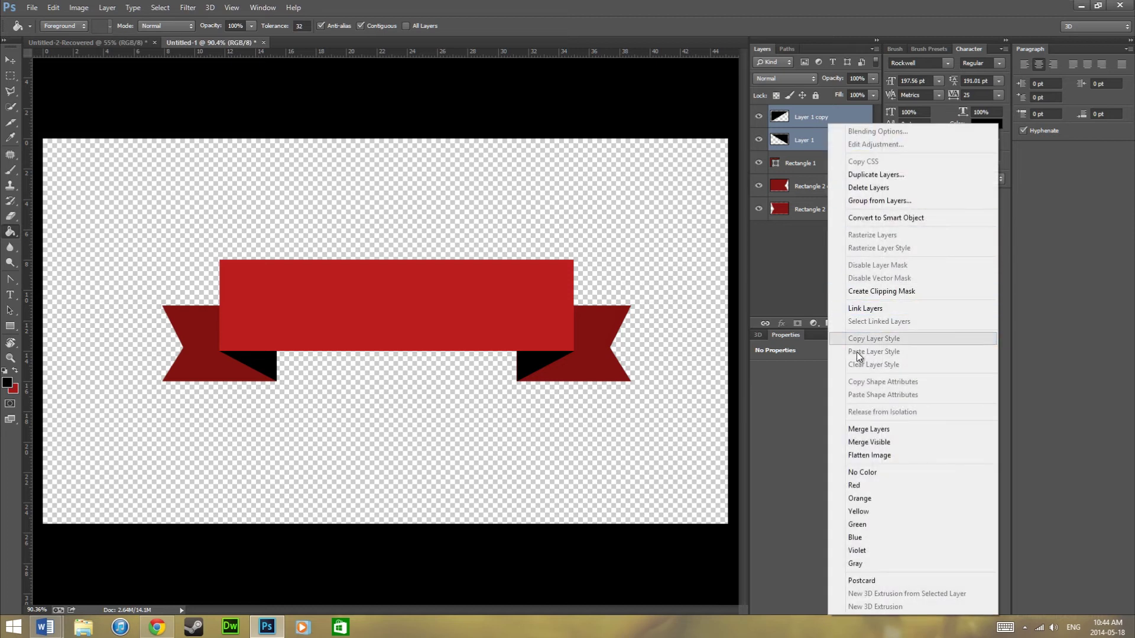
pyautogui.click(888, 431)
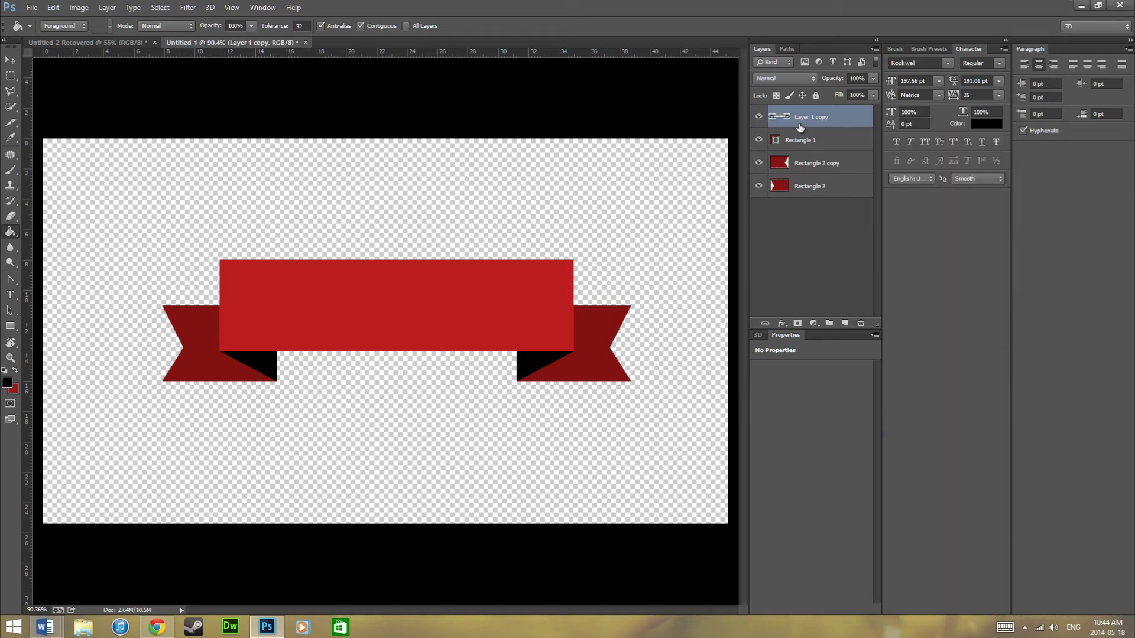
# Step: Lower the fold shadow layer's opacity to 49%
pyautogui.click(873, 78)
pyautogui.moveTo(856, 92)
pyautogui.mouseDown()
pyautogui.moveTo(829, 95)
pyautogui.moveTo(839, 95)
pyautogui.mouseUp()
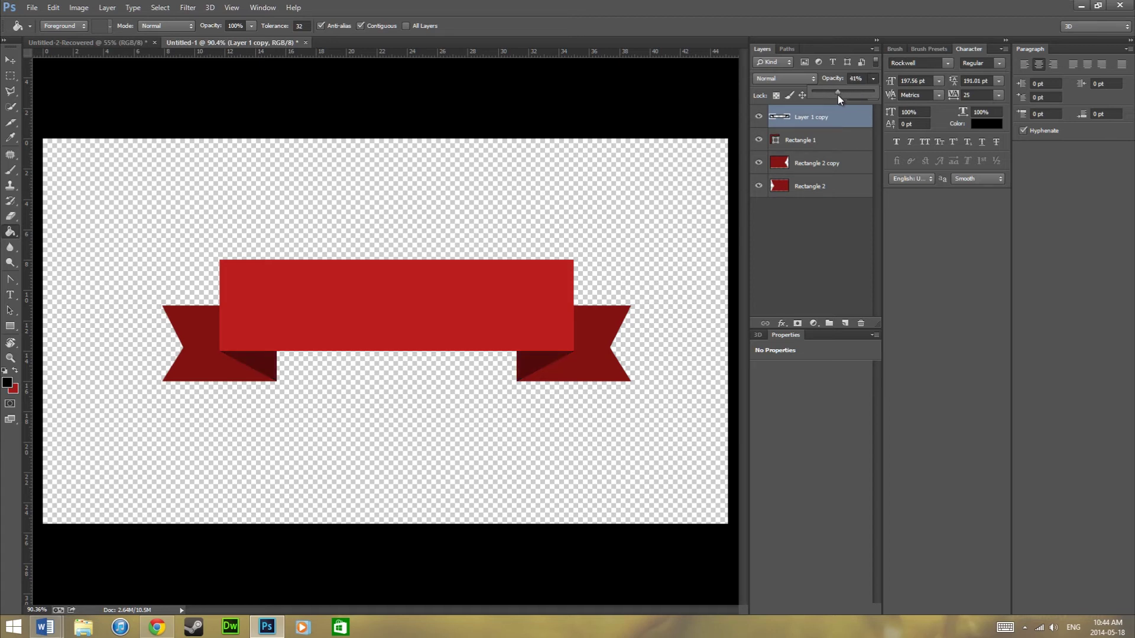
pyautogui.click(809, 188)
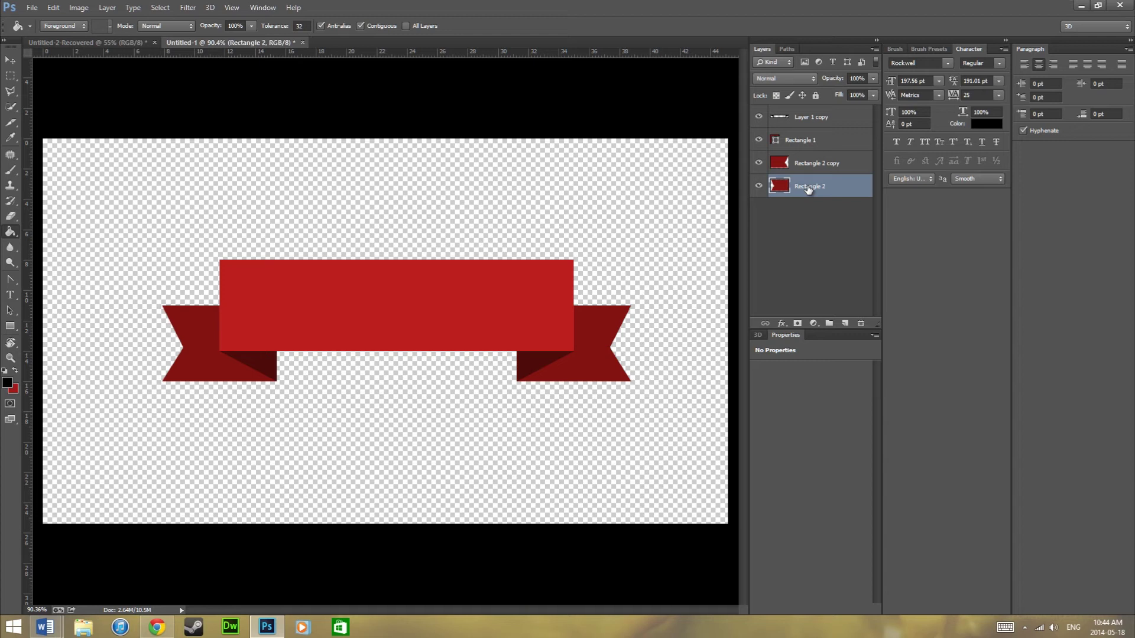
pyautogui.click(833, 239)
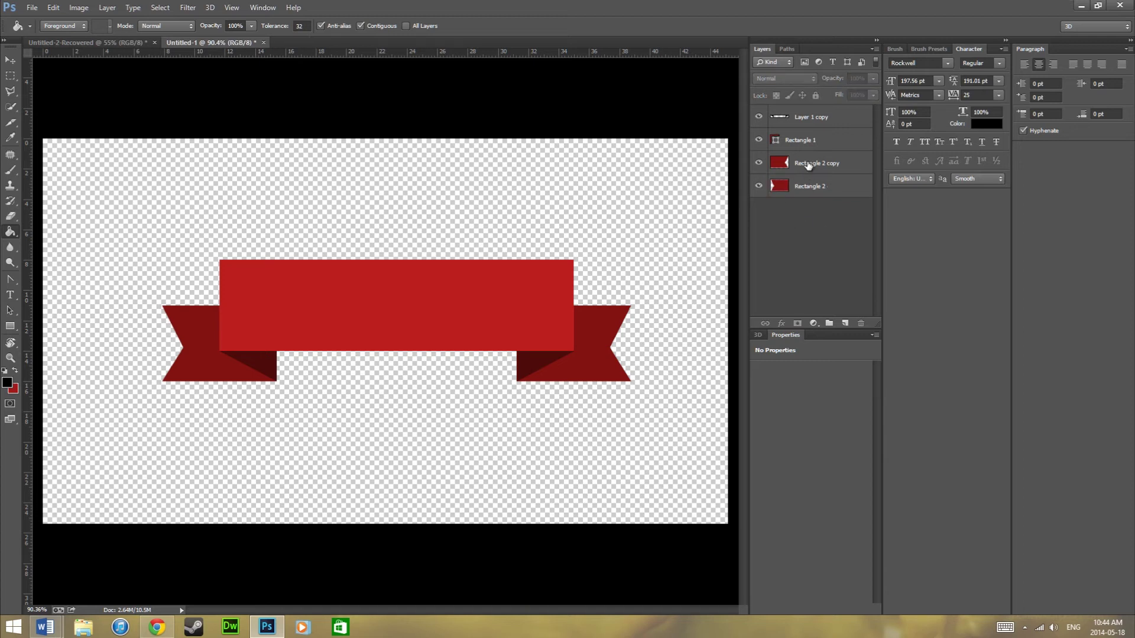
# Step: Merge all four ribbon layers into a single layer
pyautogui.click(810, 119)
pyautogui.keyDown('shift'); pyautogui.click(823, 185); pyautogui.keyUp('shift')
pyautogui.rightClick(823, 185)
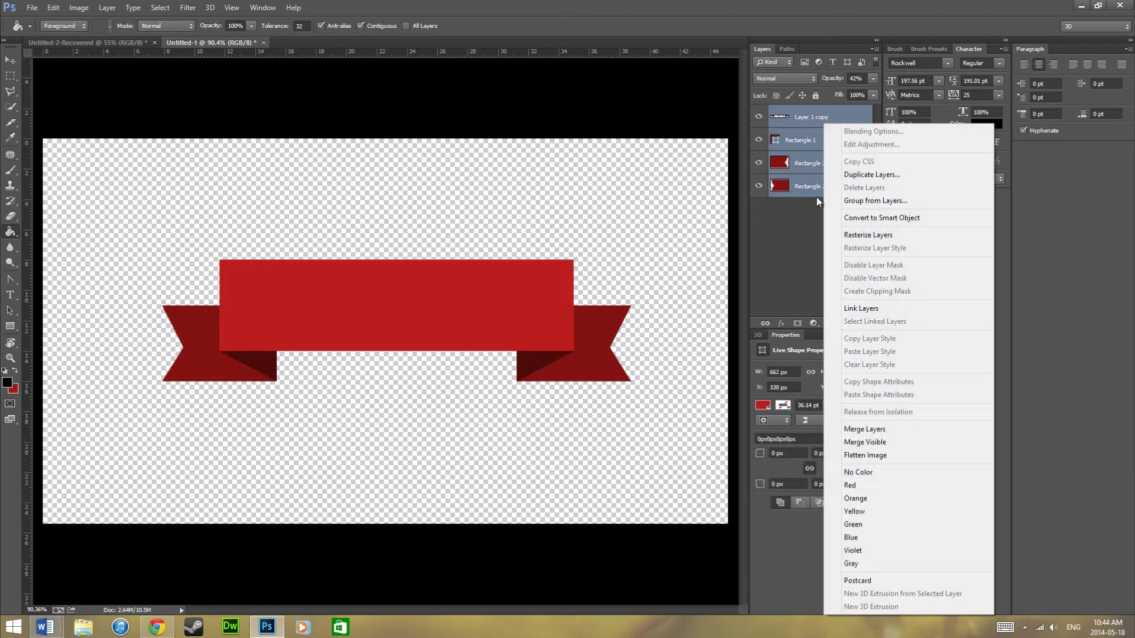
pyautogui.click(867, 428)
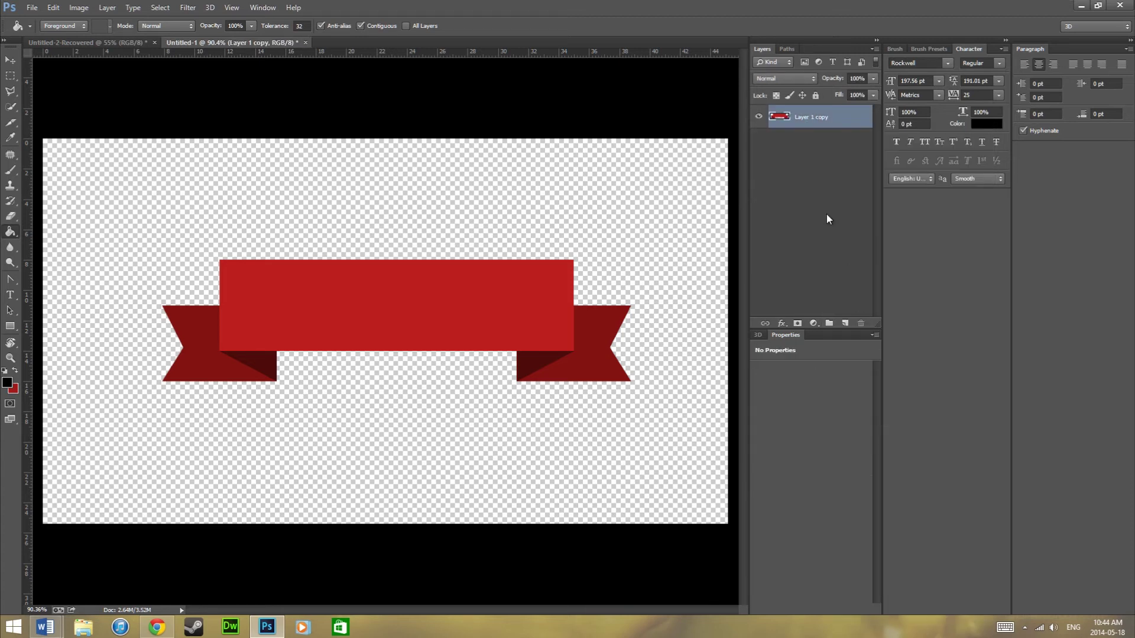
pyautogui.click(759, 116)
pyautogui.click(758, 116)
pyautogui.press('t')
pyautogui.click(334, 316)
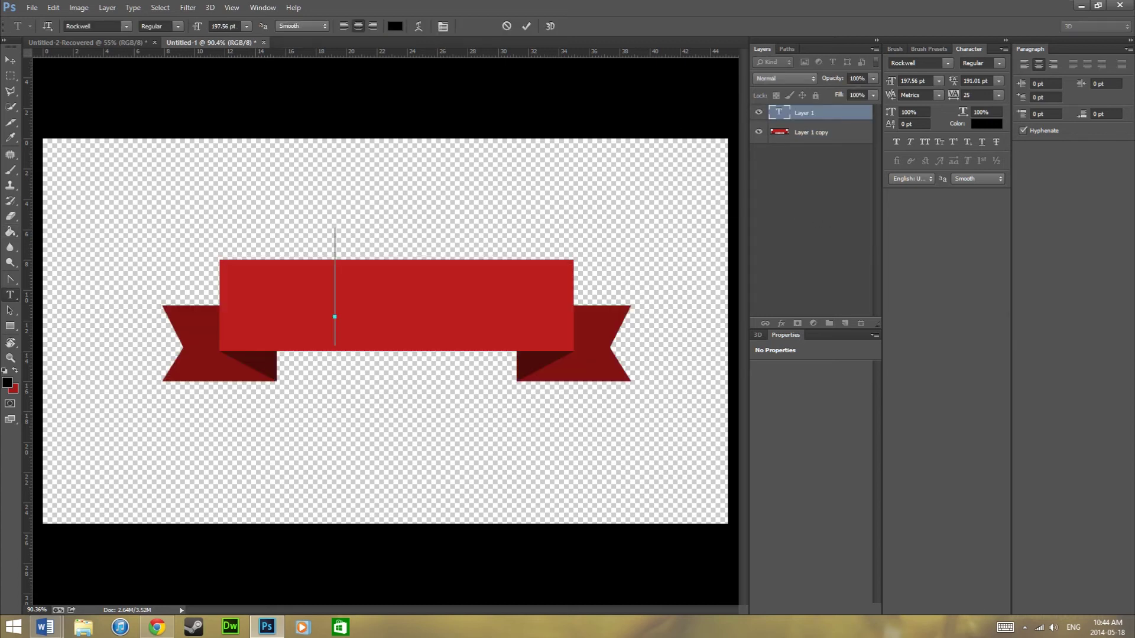
pyautogui.write('Phot')
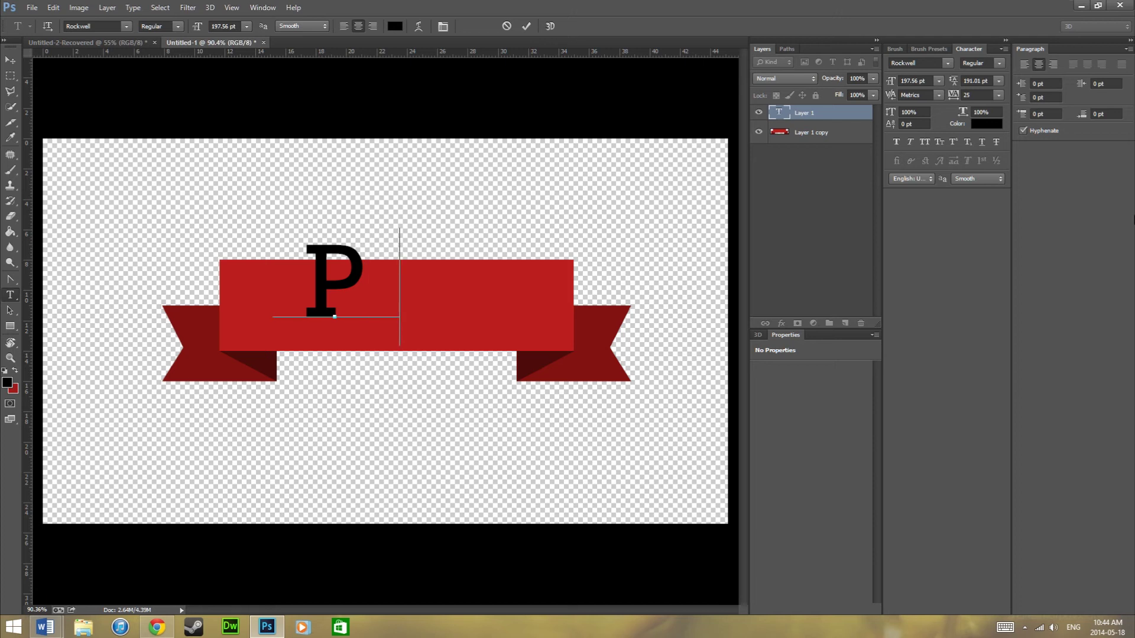
pyautogui.press('BackSpace')
pyautogui.press('BackSpace')
pyautogui.press('BackSpace')
pyautogui.press('BackSpace')
pyautogui.write('PHOTOSHOP')
pyautogui.hotkey('ctrl', 'a')
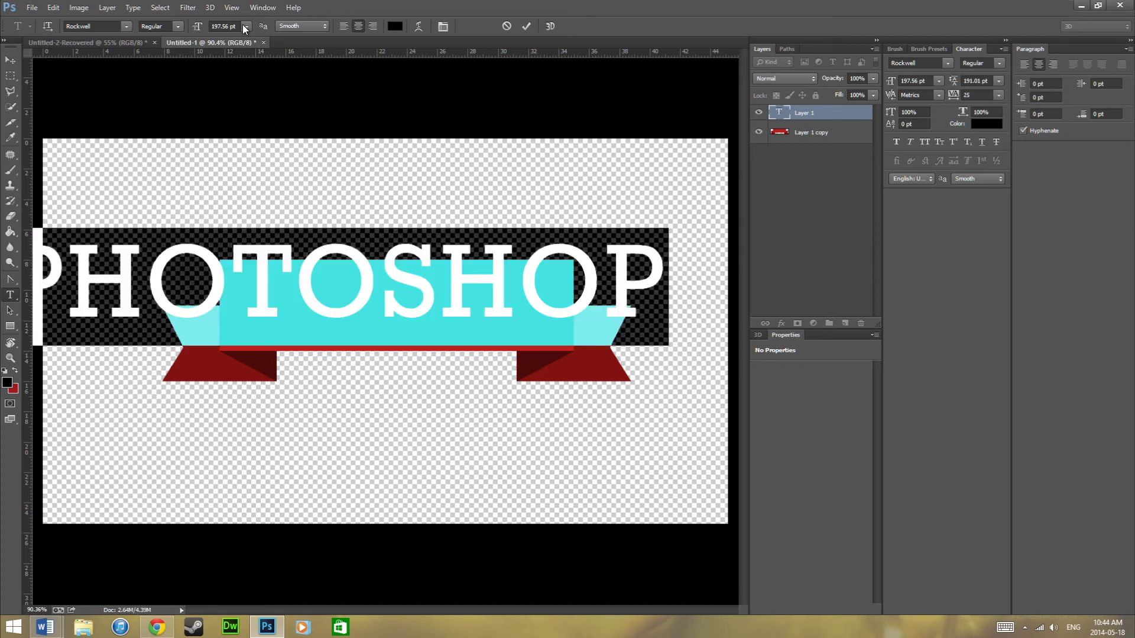
pyautogui.moveTo(197, 26); pyautogui.dragTo(142, 27)
pyautogui.moveTo(391, 155); pyautogui.dragTo(450, 160)
pyautogui.click(806, 194)
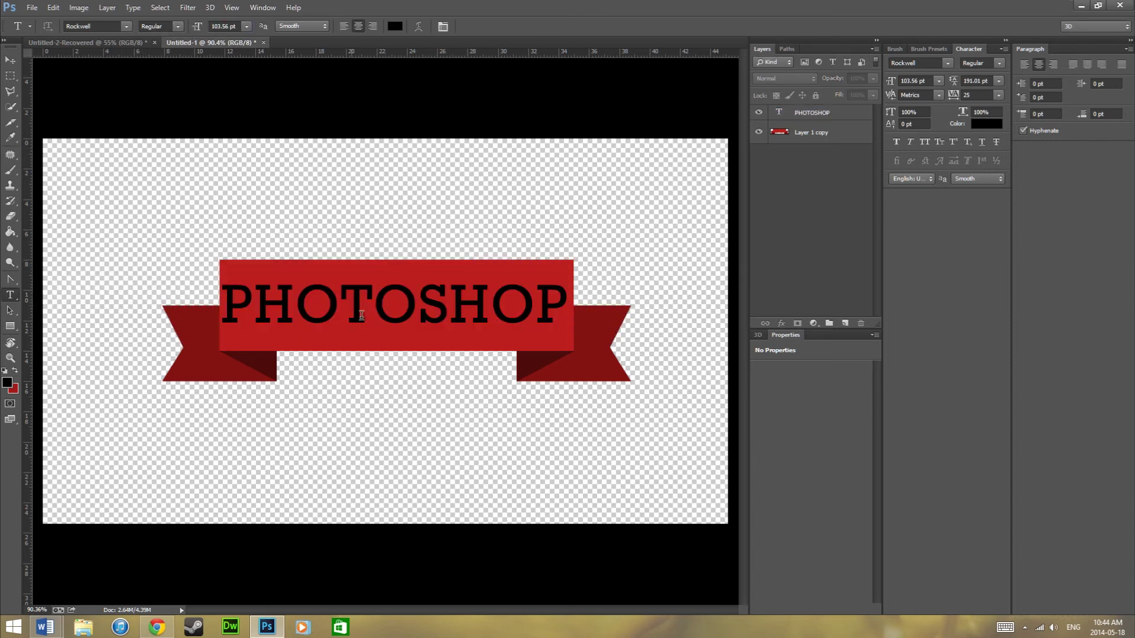
pyautogui.hotkey('ctrl', 'a')
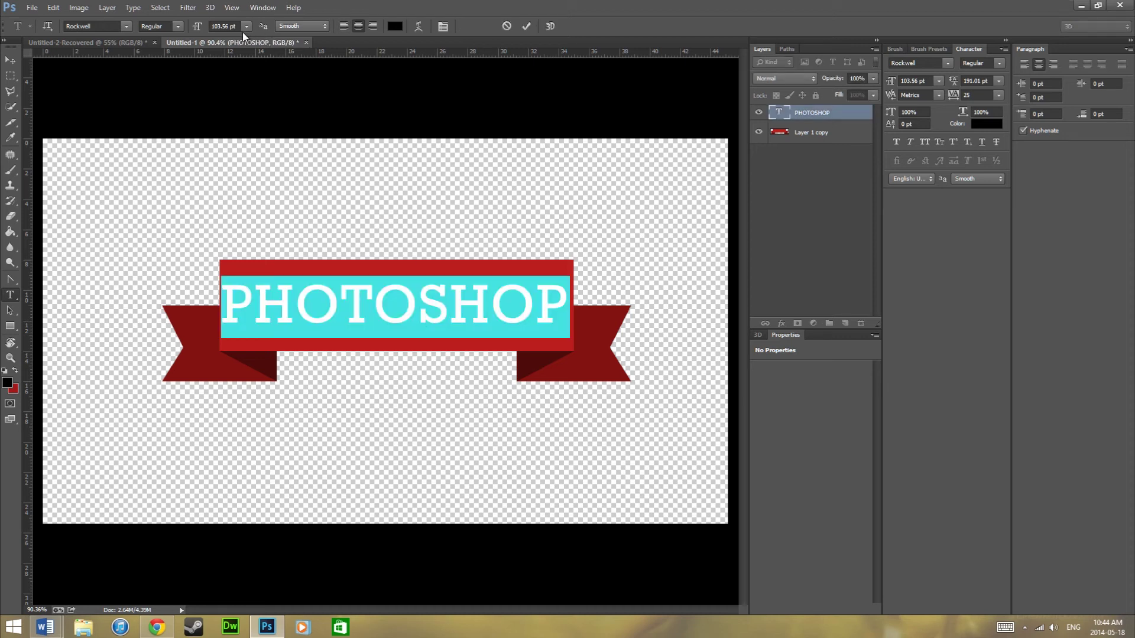
pyautogui.moveTo(197, 29); pyautogui.dragTo(195, 29)
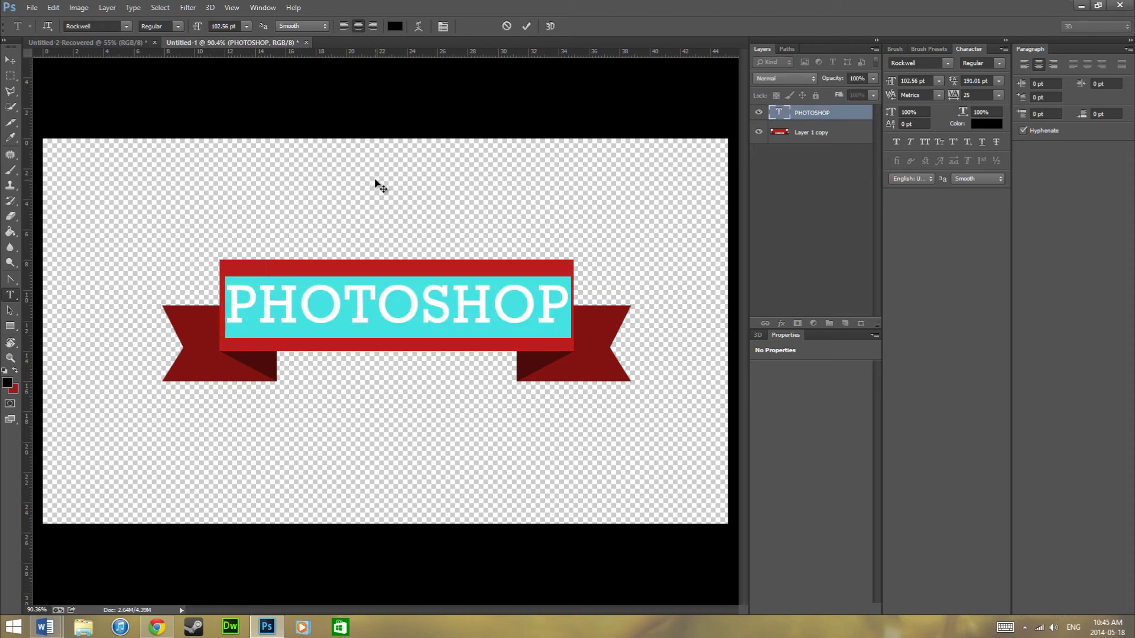
pyautogui.click(775, 173)
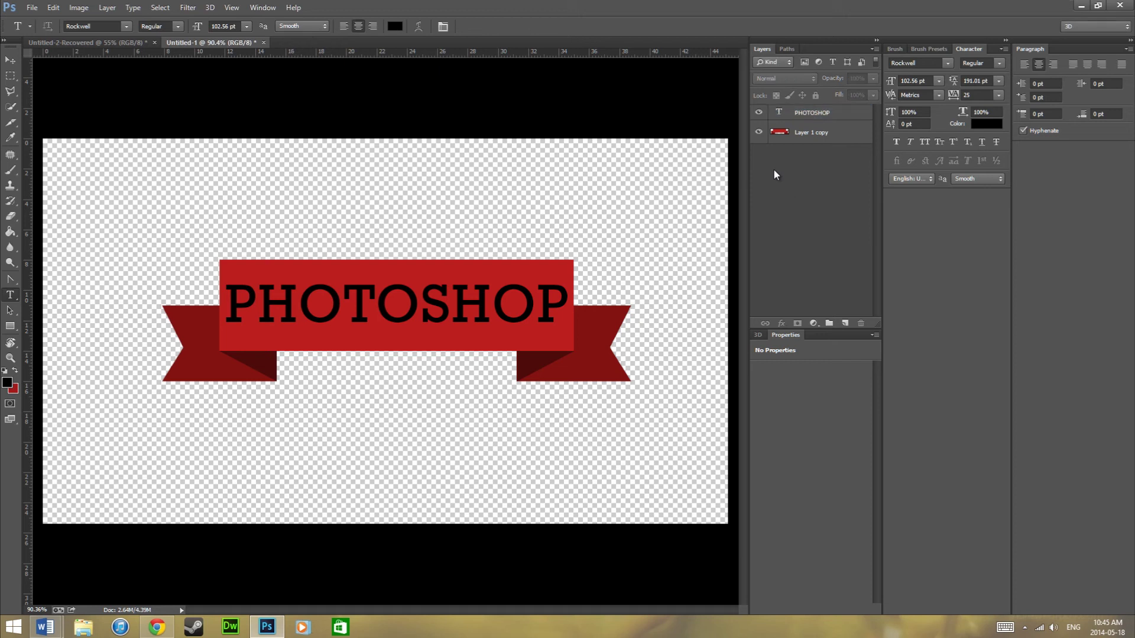
pyautogui.click(798, 119)
pyautogui.press('Delete')
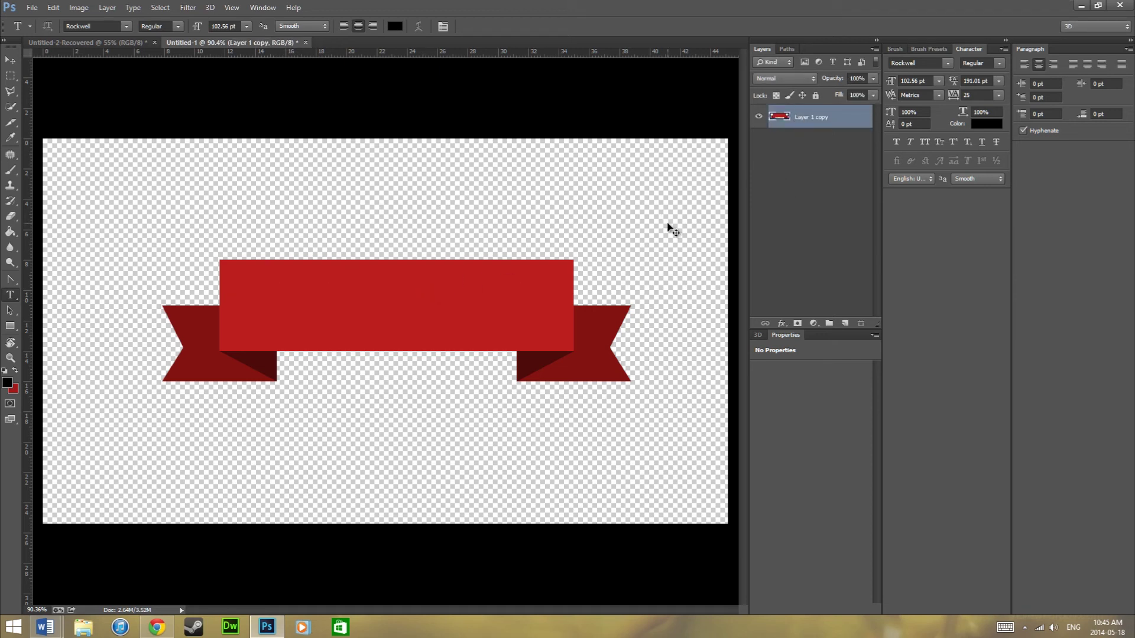
# Step: Warp the merged ribbon, lifting its top, middle and bottom edges on both sides into an arch
pyautogui.hotkey('ctrl', 't')
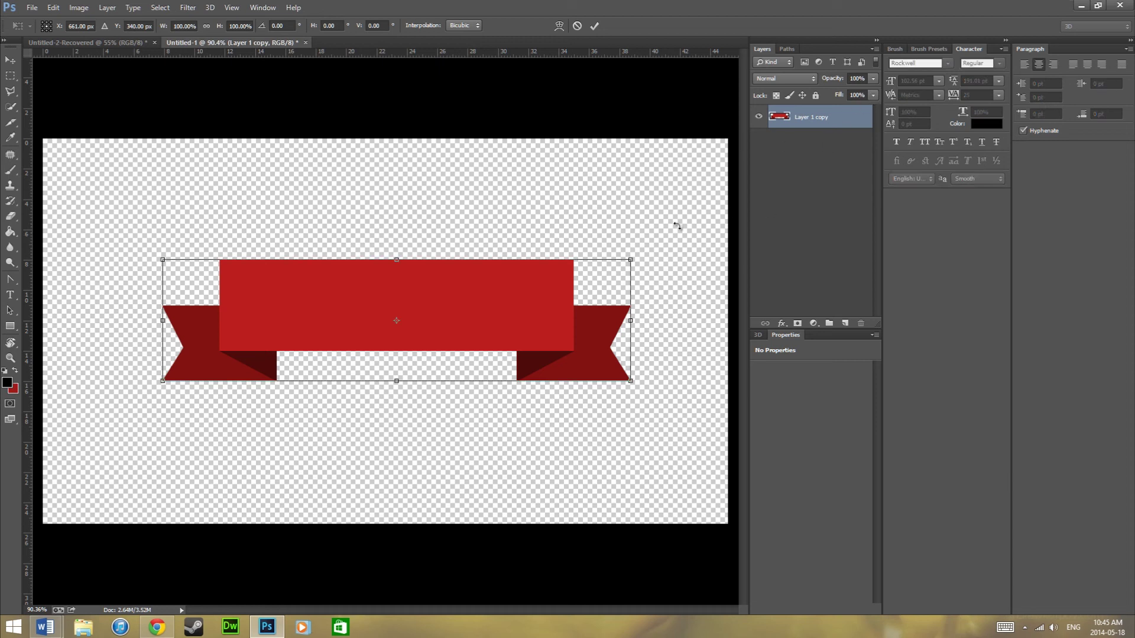
pyautogui.rightClick(430, 308)
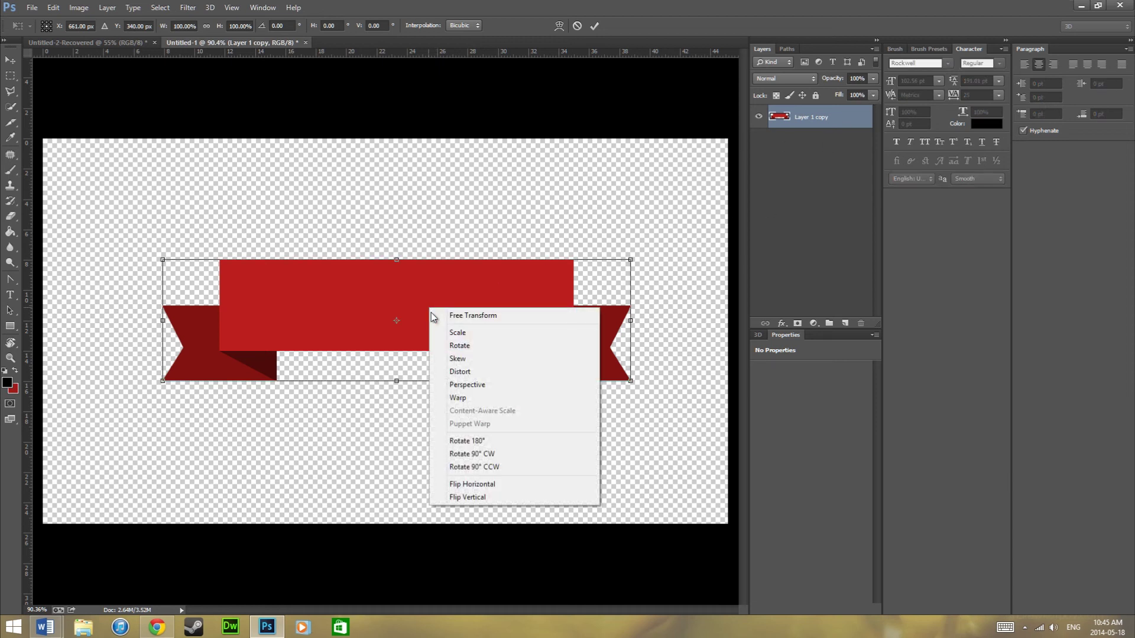
pyautogui.click(464, 399)
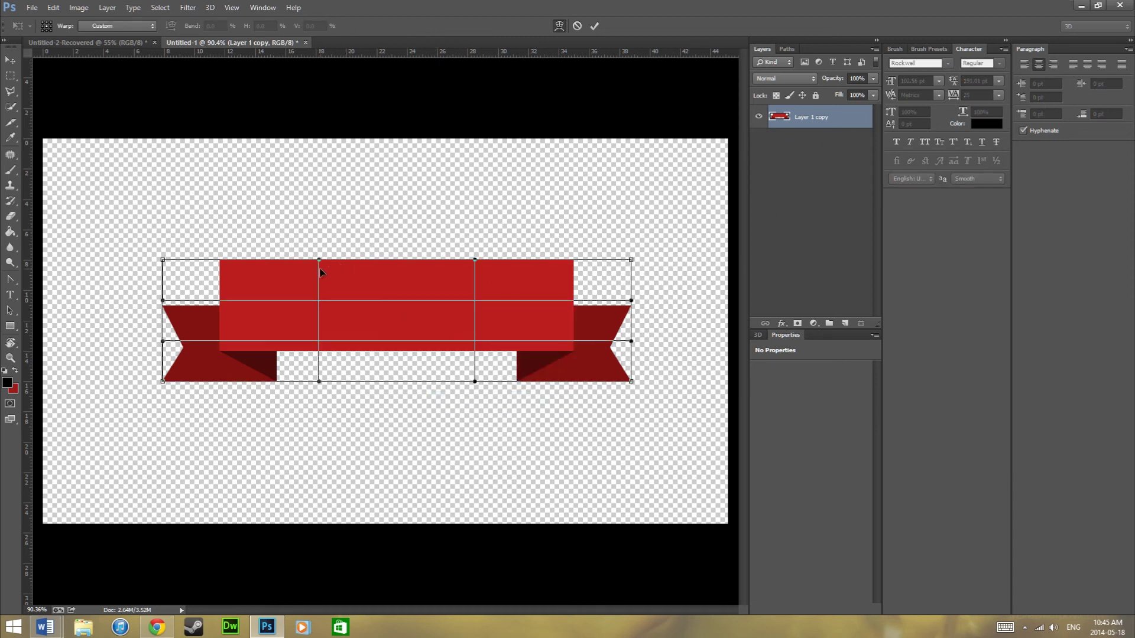
pyautogui.moveTo(319, 261); pyautogui.dragTo(316, 224)
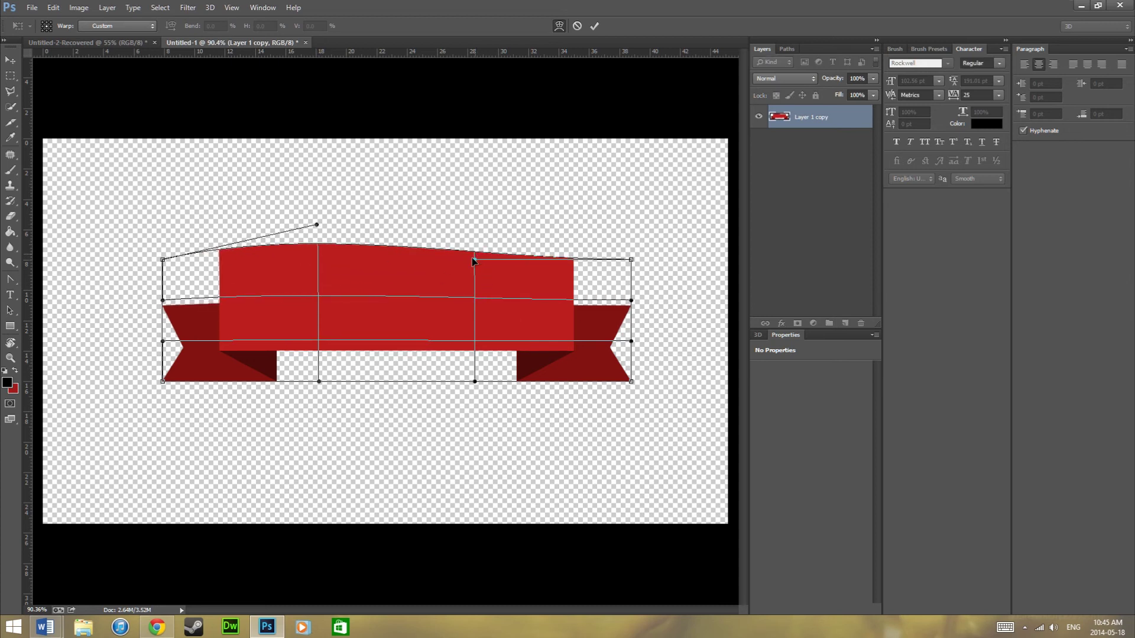
pyautogui.moveTo(476, 260); pyautogui.dragTo(477, 218)
pyautogui.moveTo(321, 383); pyautogui.dragTo(319, 341)
pyautogui.moveTo(477, 384); pyautogui.dragTo(475, 330)
pyautogui.moveTo(322, 297); pyautogui.dragTo(328, 276)
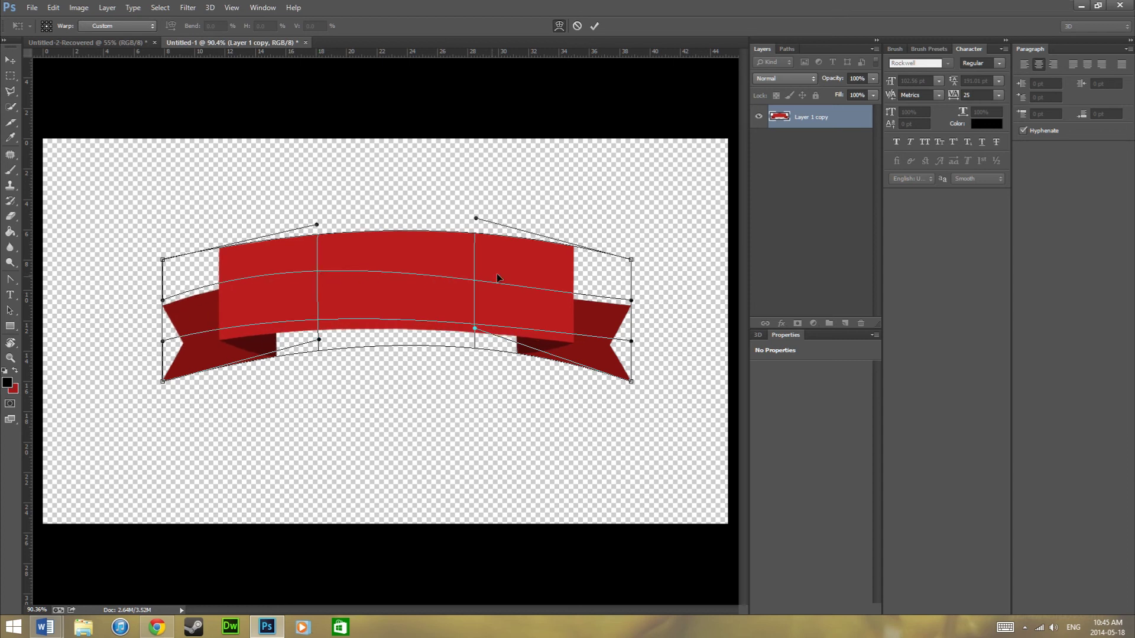
pyautogui.moveTo(473, 281); pyautogui.dragTo(474, 265)
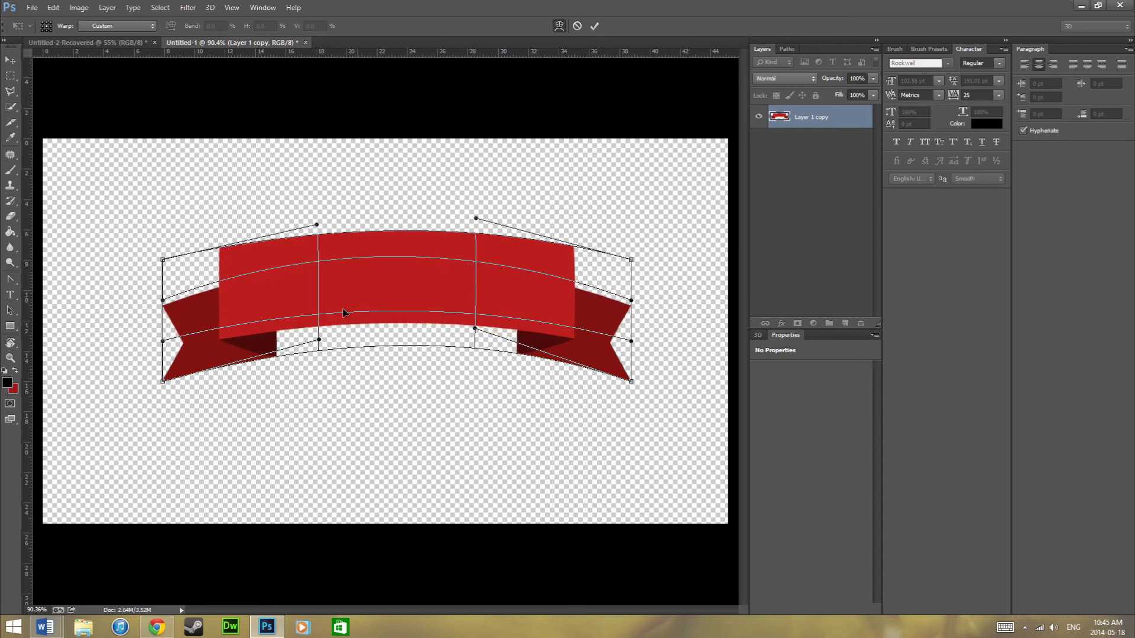
pyautogui.moveTo(317, 320); pyautogui.dragTo(321, 311)
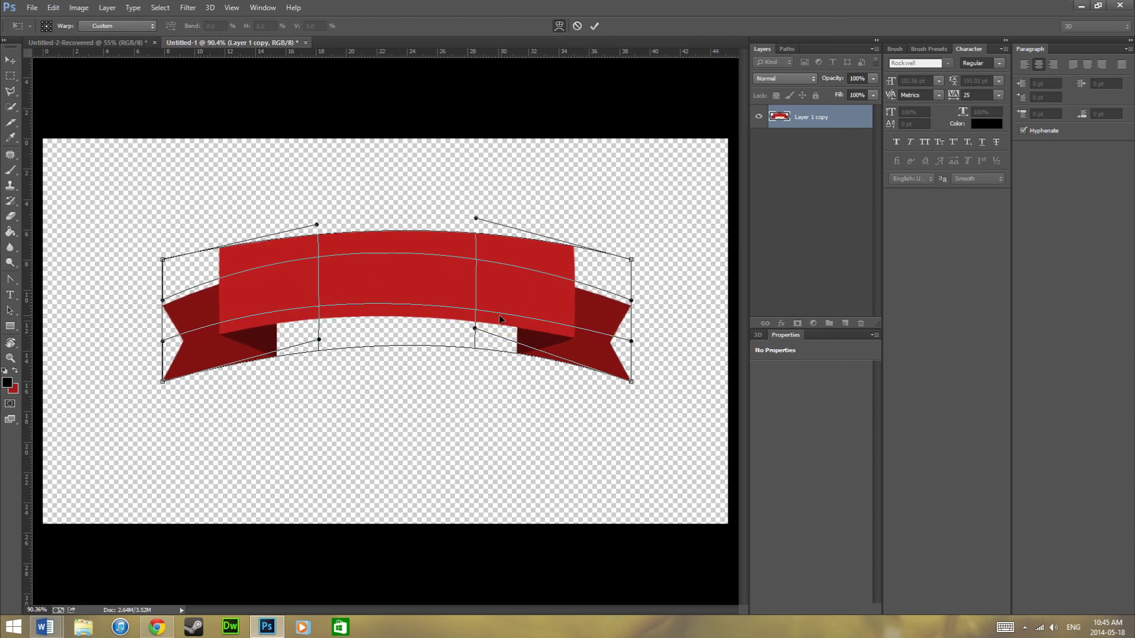
pyautogui.moveTo(476, 315); pyautogui.dragTo(477, 308)
pyautogui.press('Return')
# Step: Type black 'PHOTOSHOP' text and centre it on the ribbon
pyautogui.press('t')
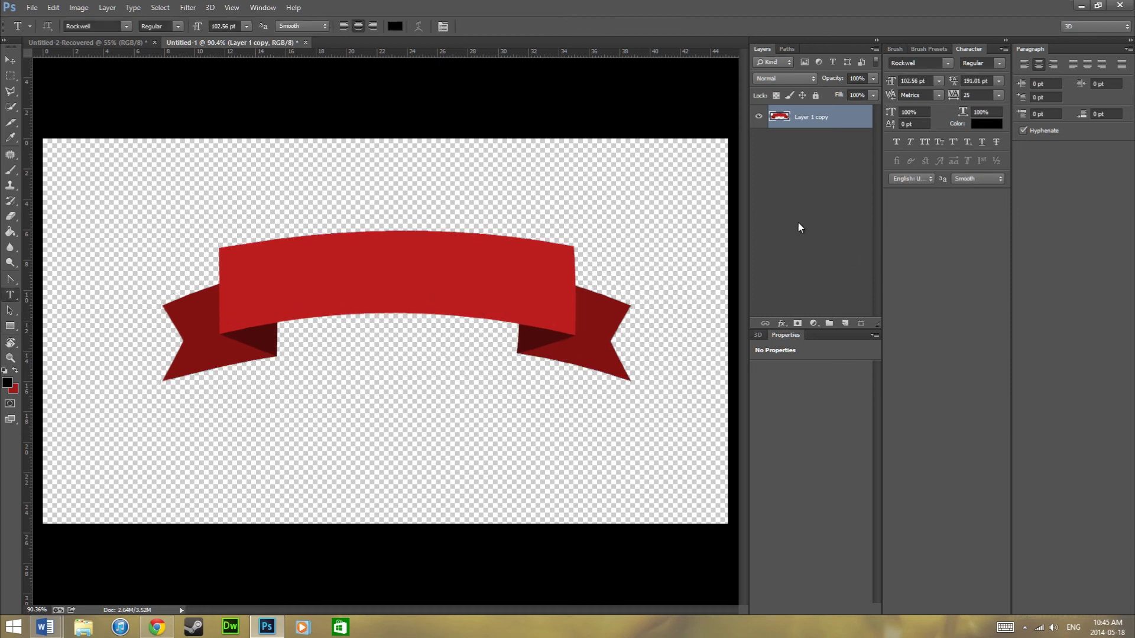
pyautogui.click(799, 222)
pyautogui.click(311, 277)
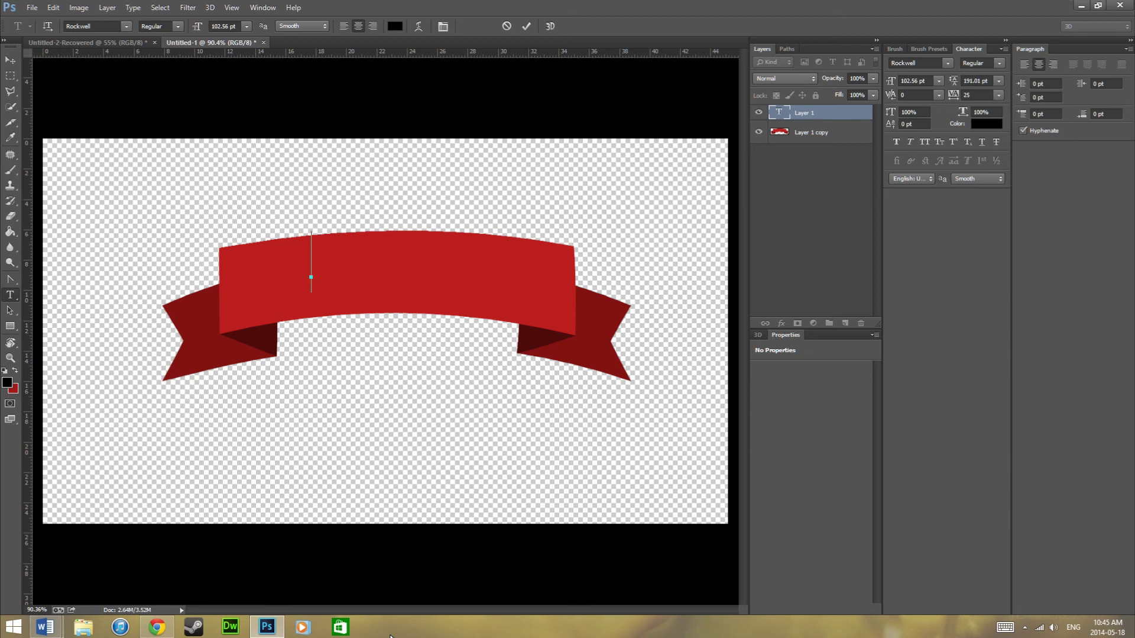
pyautogui.write('PHOTOSHOP')
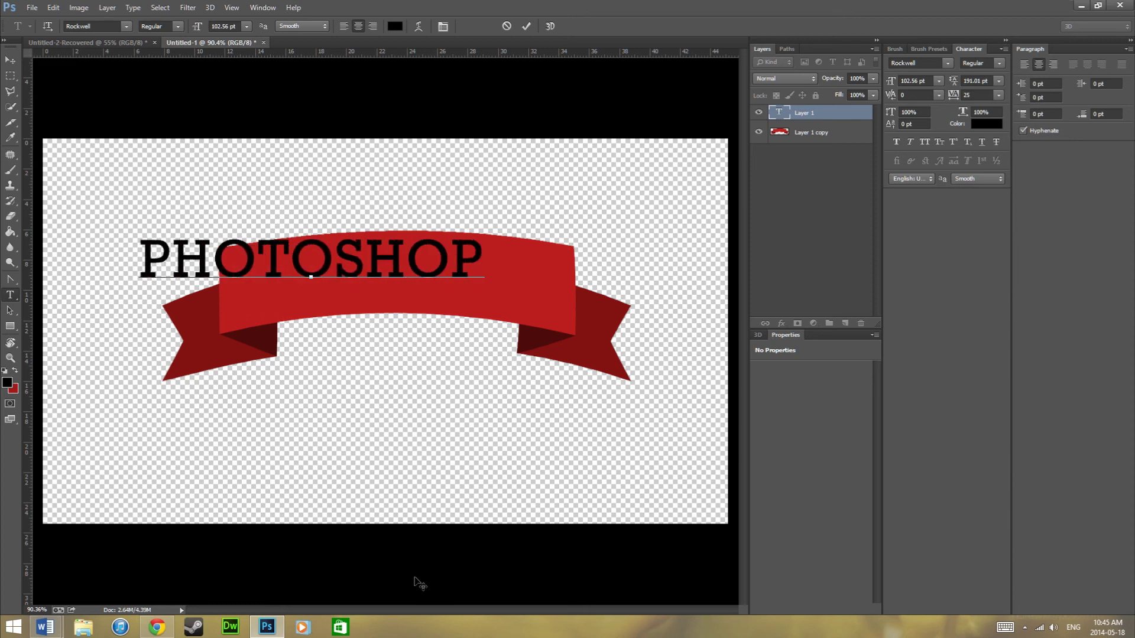
pyautogui.moveTo(532, 448); pyautogui.dragTo(552, 461)
pyautogui.click(774, 257)
pyautogui.click(831, 119)
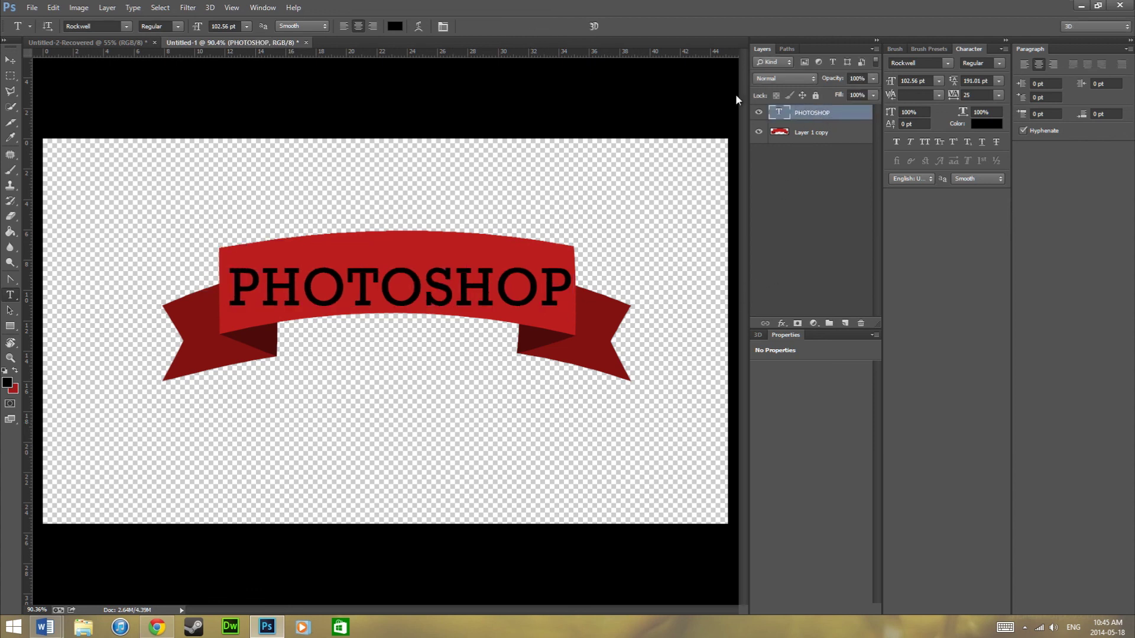
# Step: Warp the PHOTOSHOP text with the Arc style at about +12 bend
pyautogui.click(419, 25)
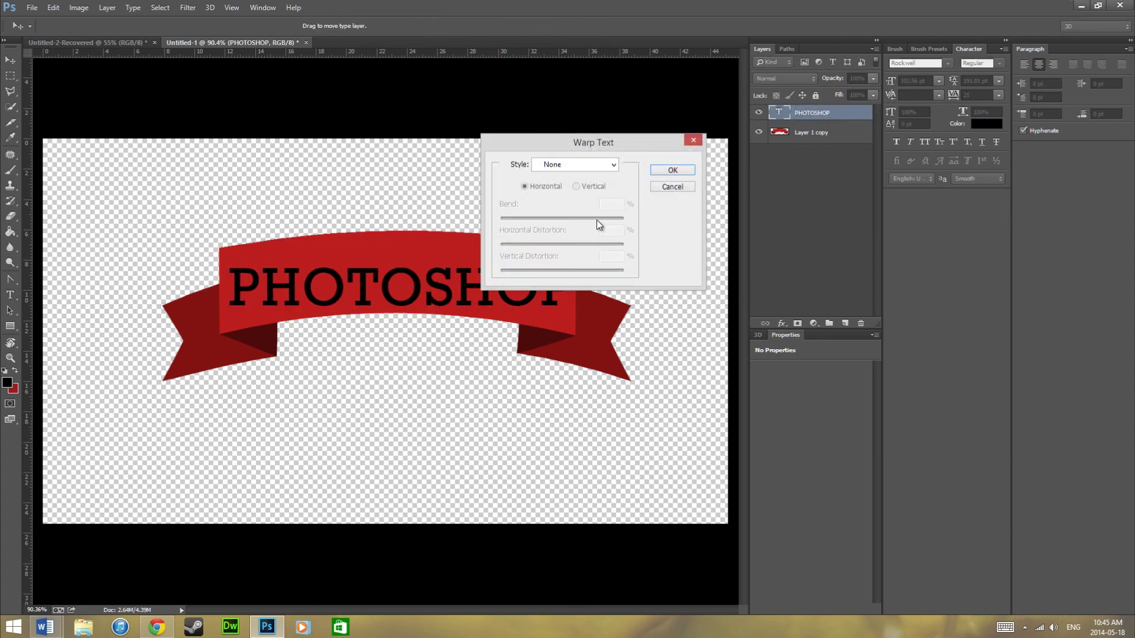
pyautogui.click(597, 166)
pyautogui.click(573, 204)
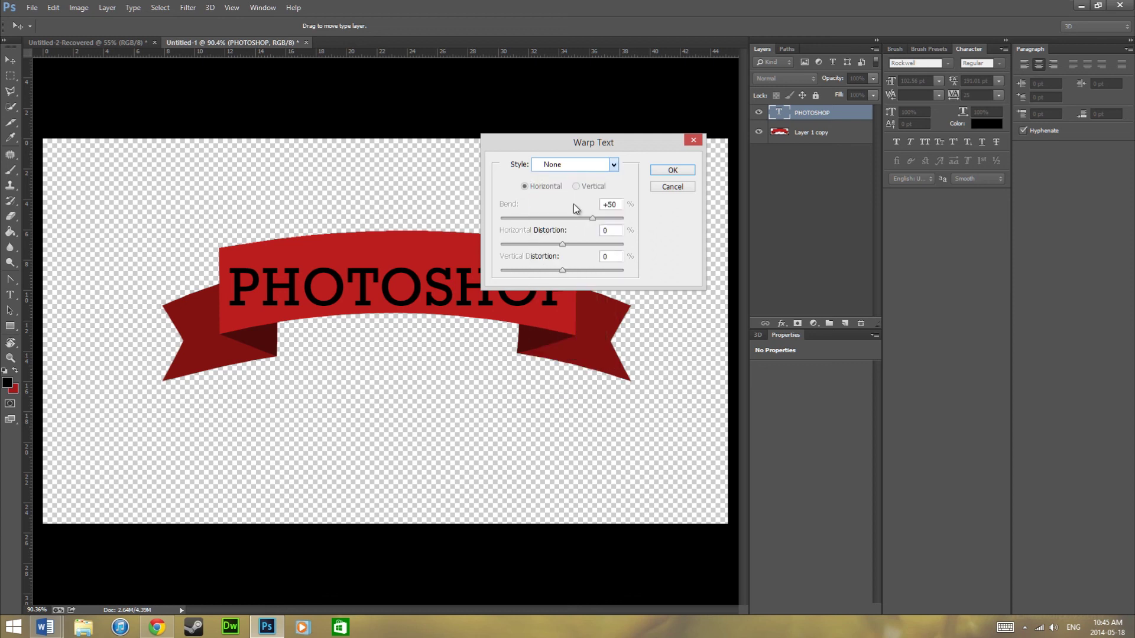
pyautogui.click(656, 170)
pyautogui.click(417, 26)
pyautogui.moveTo(568, 220); pyautogui.dragTo(574, 217)
pyautogui.click(668, 171)
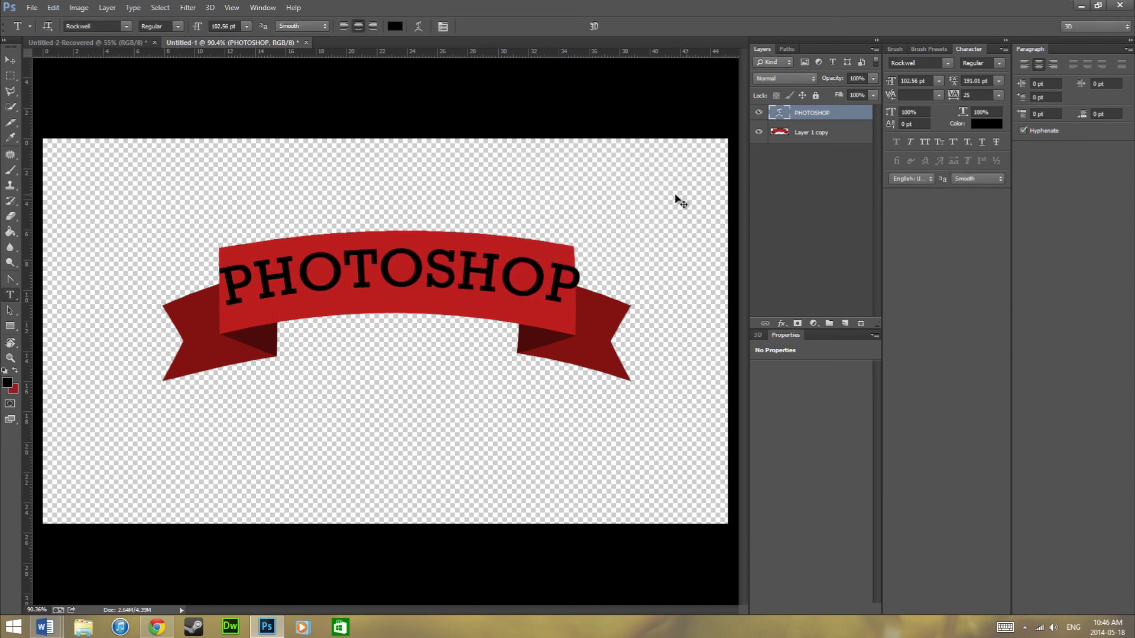